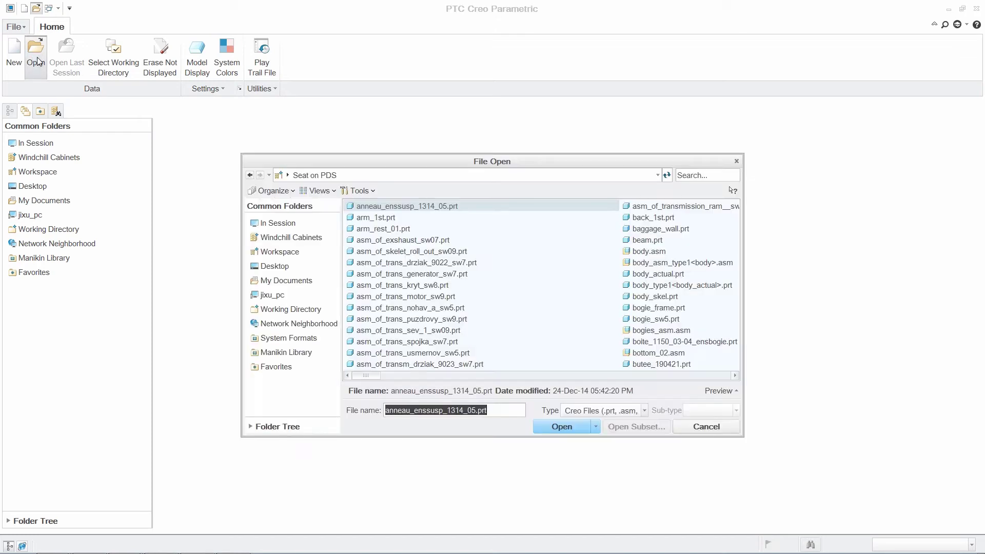
Browse Favorites to the Seat folder and open the seat_1st_class.asm assembly.
{"action": "left_click", "coordinate": [279, 367]}
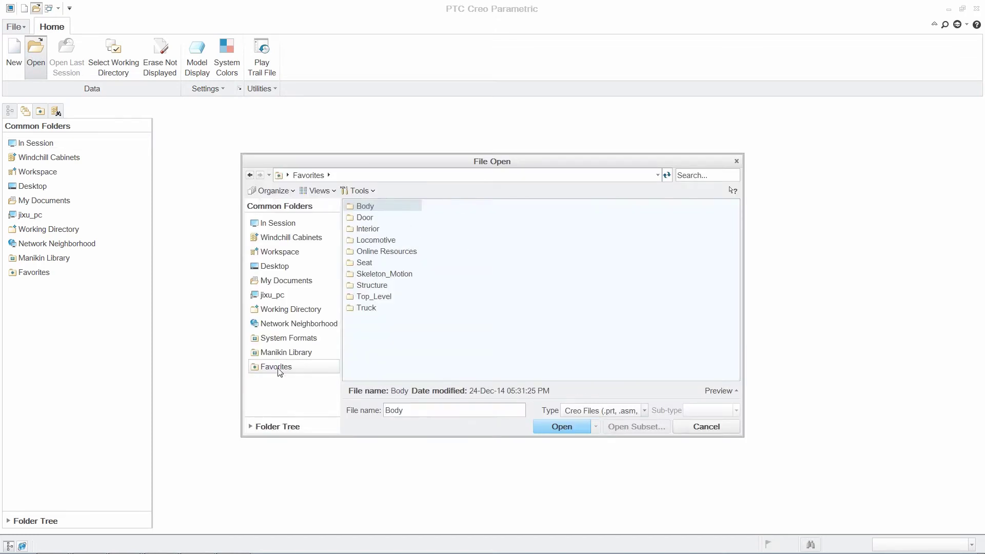
{"action": "left_click", "coordinate": [363, 266]}
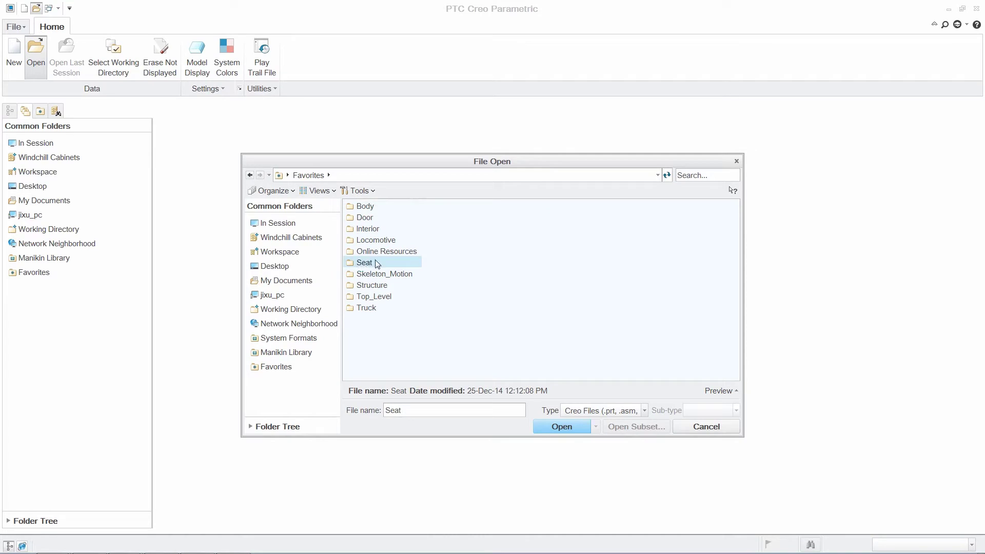
{"action": "double_click", "coordinate": [377, 264]}
{"action": "left_click", "coordinate": [407, 229]}
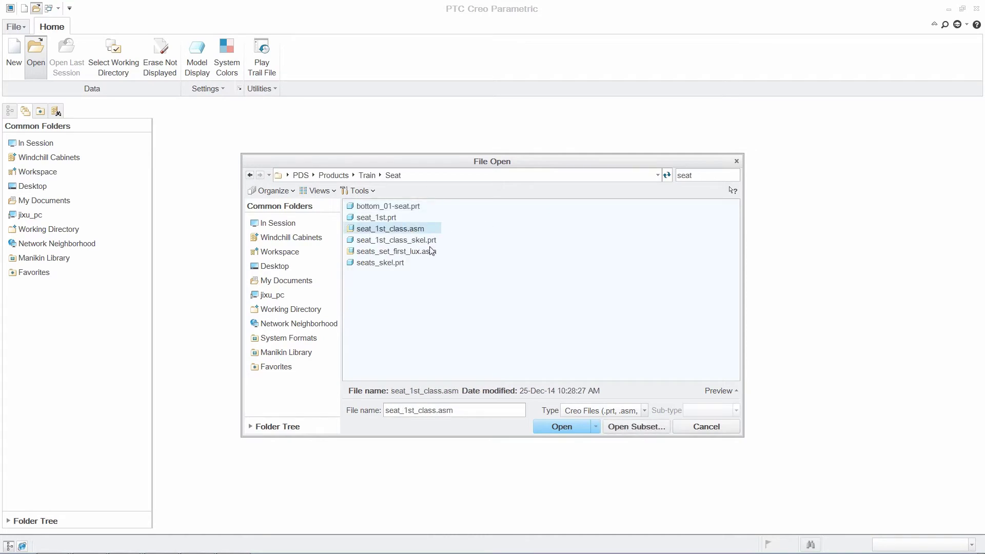
{"action": "left_click", "coordinate": [560, 427]}
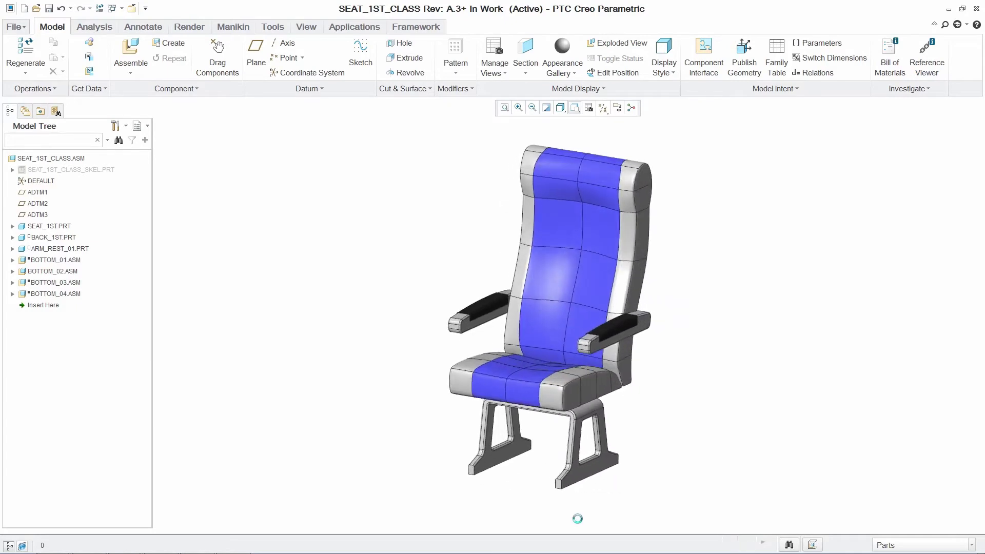
Start a design exploration session named train_seats_concept_design.
{"action": "left_click", "coordinate": [14, 27]}
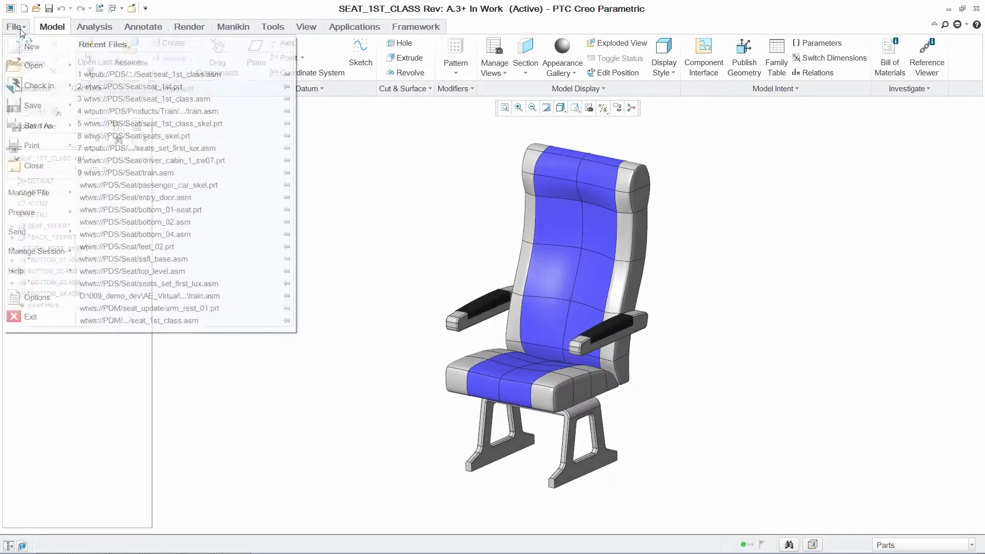
{"action": "mouse_move", "coordinate": [36, 251]}
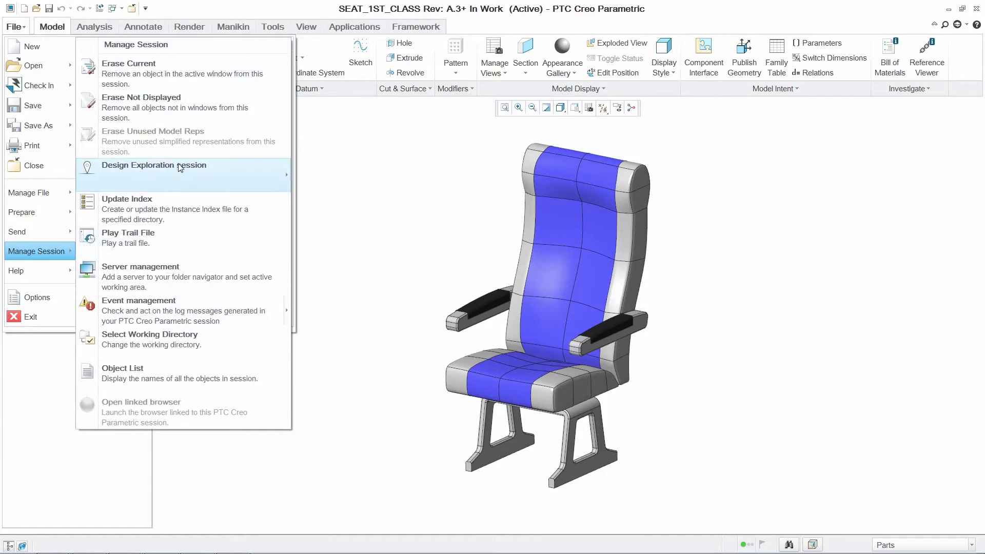
{"action": "mouse_move", "coordinate": [181, 169]}
{"action": "left_click", "coordinate": [322, 163]}
{"action": "type", "text": "train_seats_concept_design"}
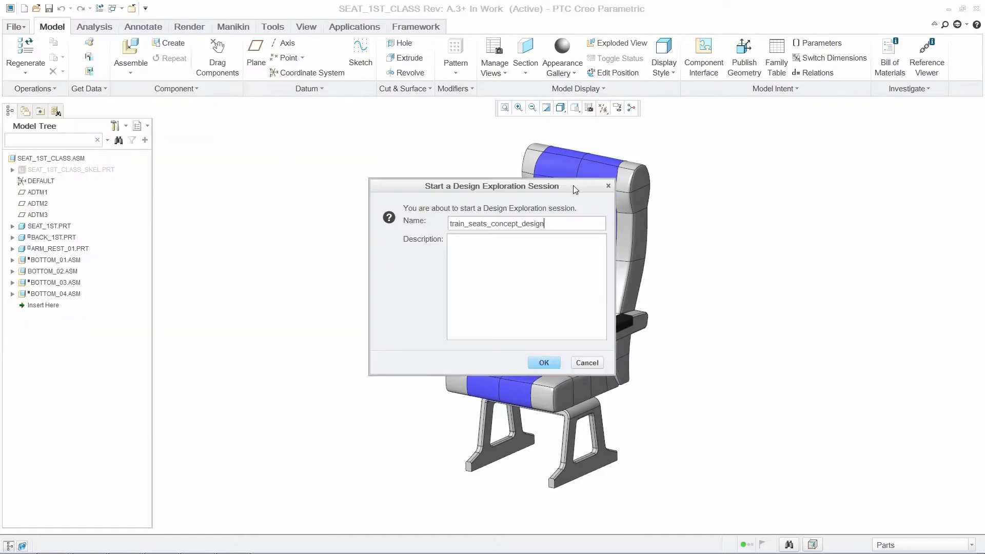
{"action": "left_click", "coordinate": [544, 363]}
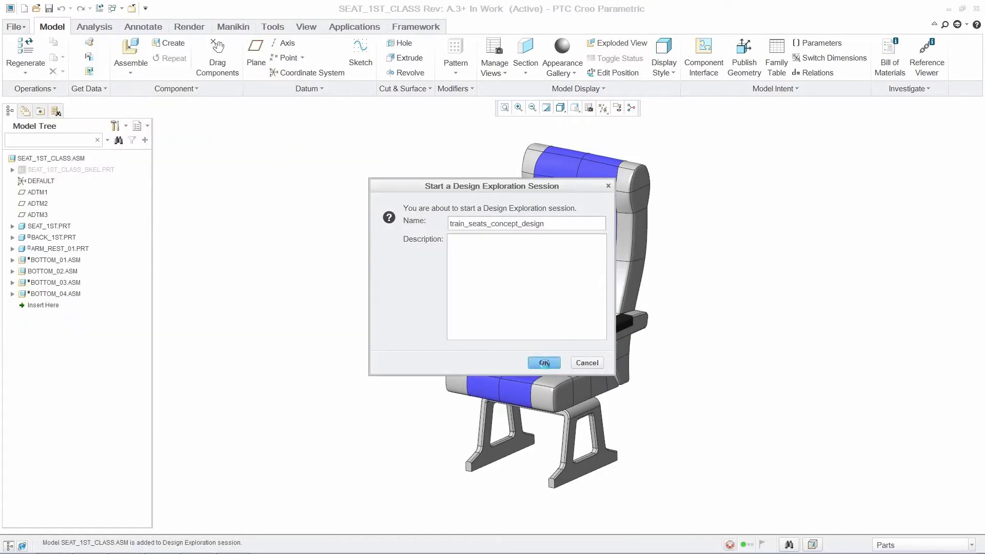
Drag the backrest into recline and back upright with Drag Components.
{"action": "left_click", "coordinate": [218, 61]}
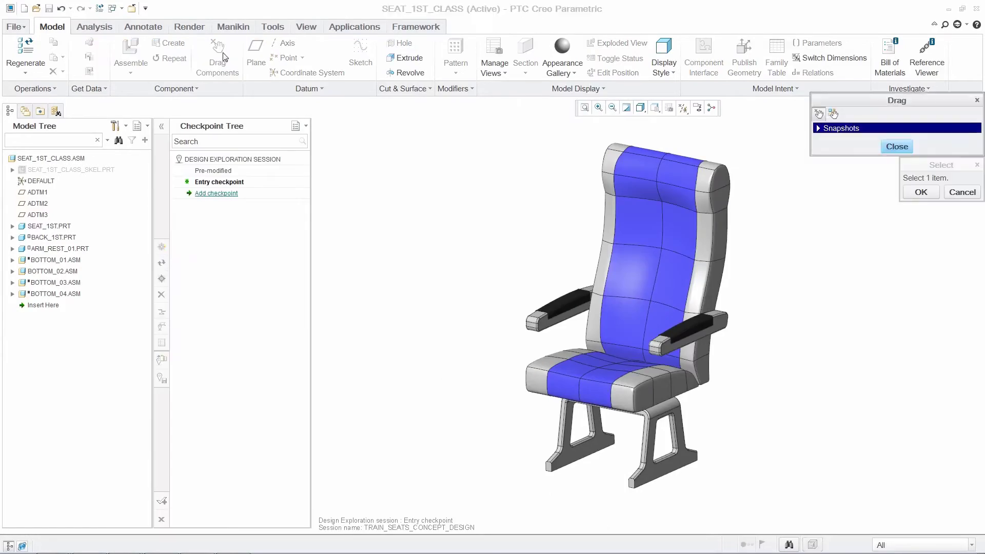
{"action": "left_click", "coordinate": [661, 233]}
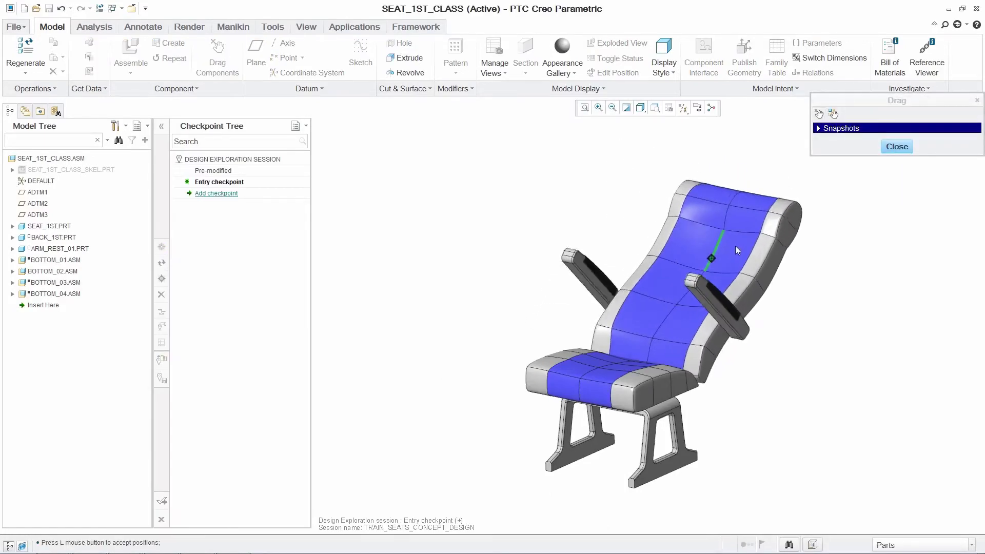
{"action": "left_click", "coordinate": [590, 237]}
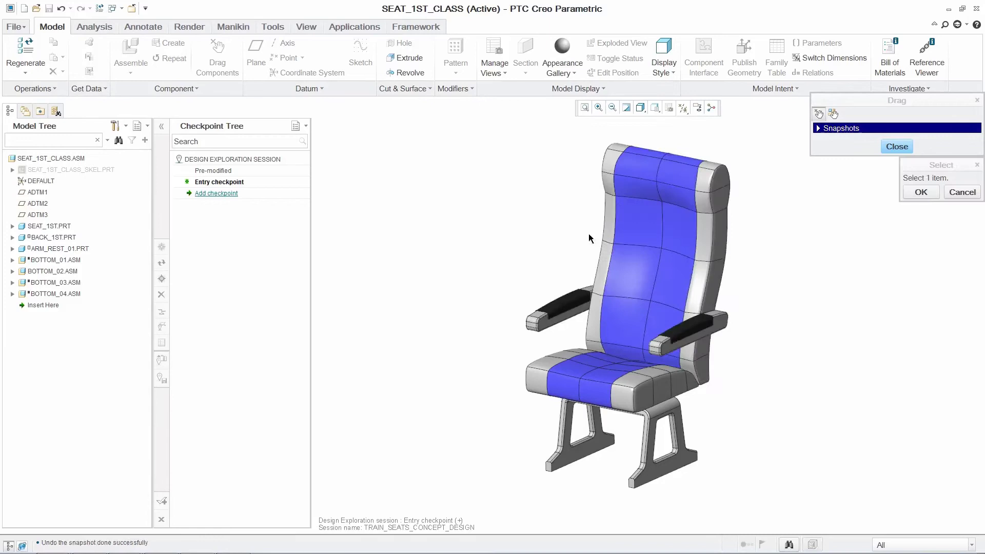
{"action": "middle_click", "coordinate": [590, 237]}
Activate ARM_REST_01, extrude Sketch 2, reorder Extrude 3 before Round 13, and save checkpoint Original_with_Recline.
{"action": "left_click", "coordinate": [557, 310]}
{"action": "right_click", "coordinate": [363, 505]}
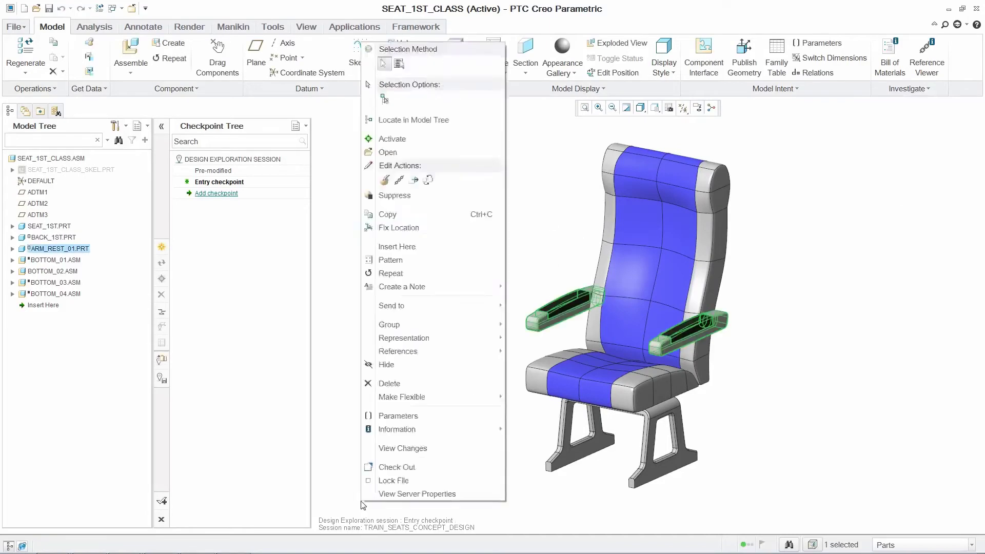
{"action": "left_click", "coordinate": [398, 134]}
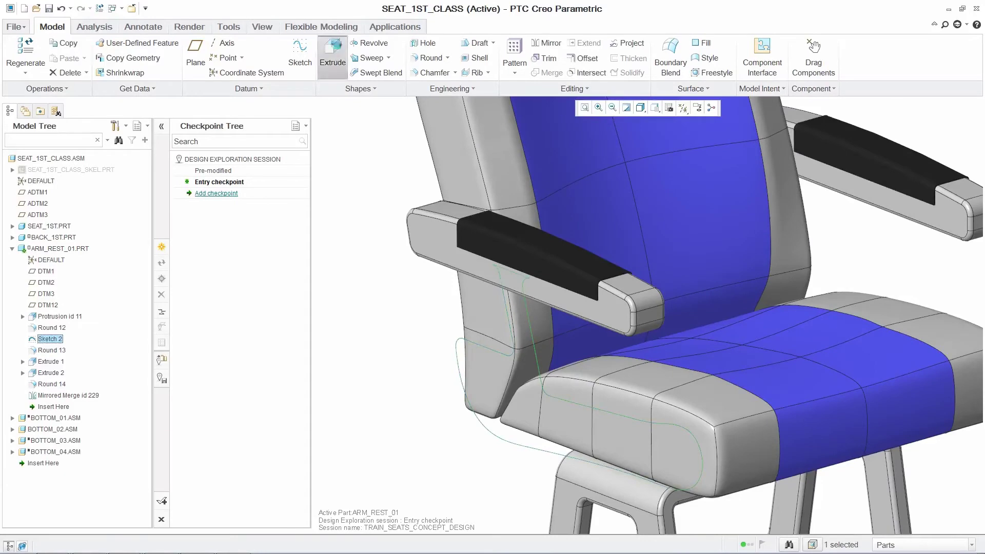
{"action": "left_click", "coordinate": [332, 54]}
{"action": "left_click", "coordinate": [311, 59]}
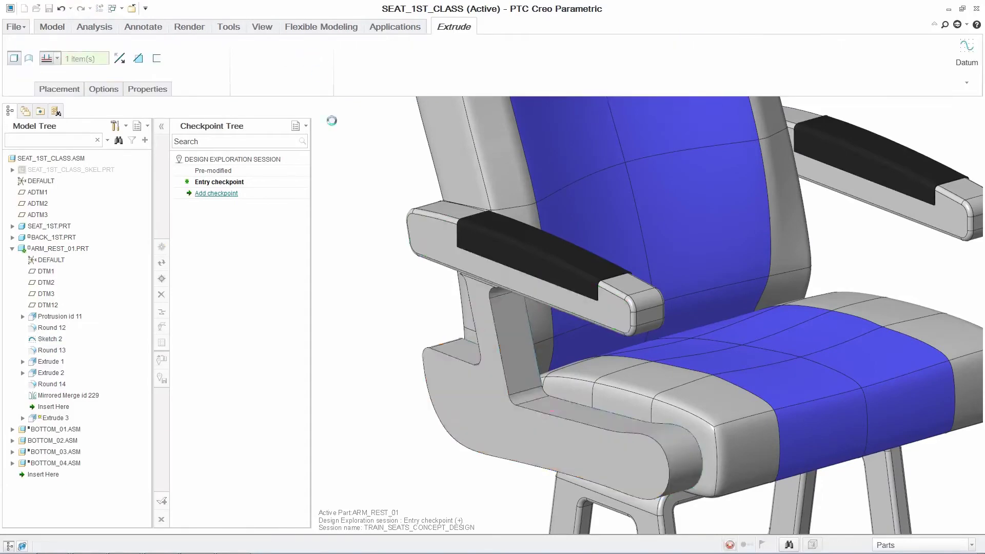
{"action": "left_click_drag", "start_coordinate": [57, 347], "coordinate": [56, 346]}
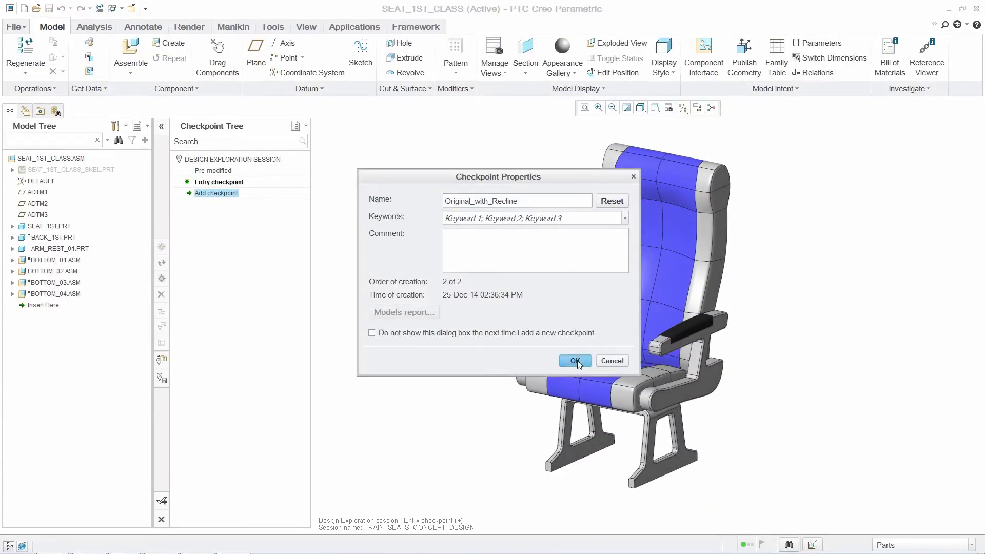
{"action": "left_click", "coordinate": [576, 360]}
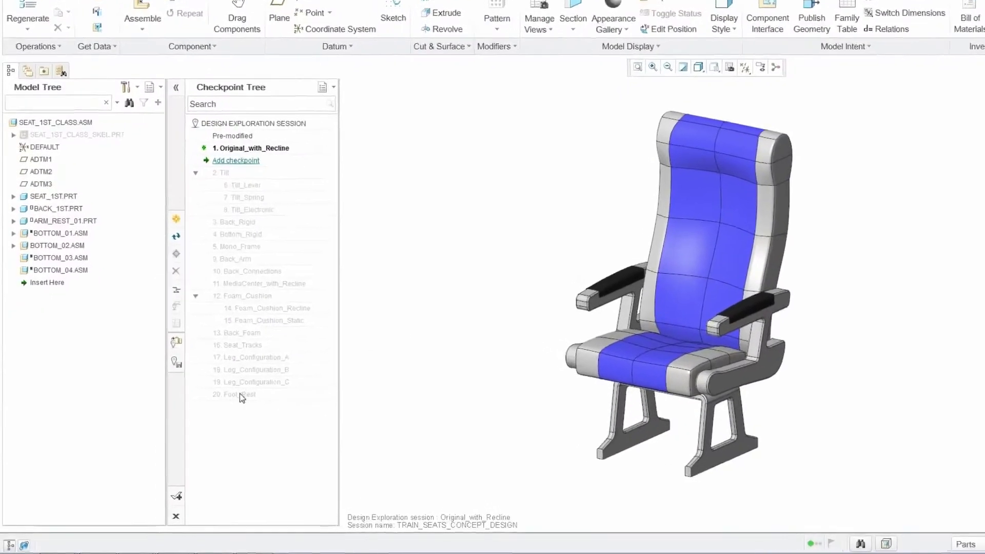
Restore the MediaCenter_with_Recline checkpoint and edit the BACK_B freestyle definition.
{"action": "right_click", "coordinate": [241, 395]}
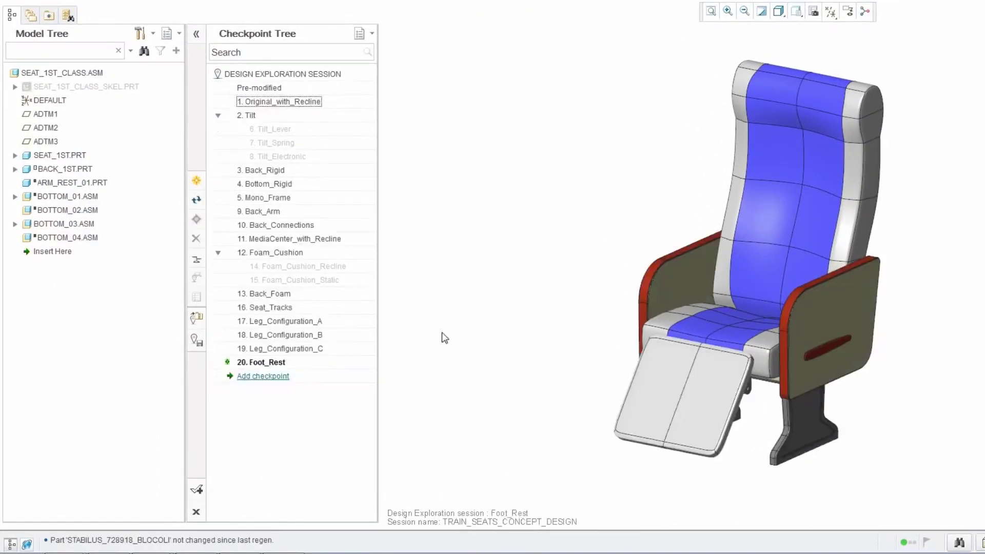
{"action": "right_click", "coordinate": [334, 252]}
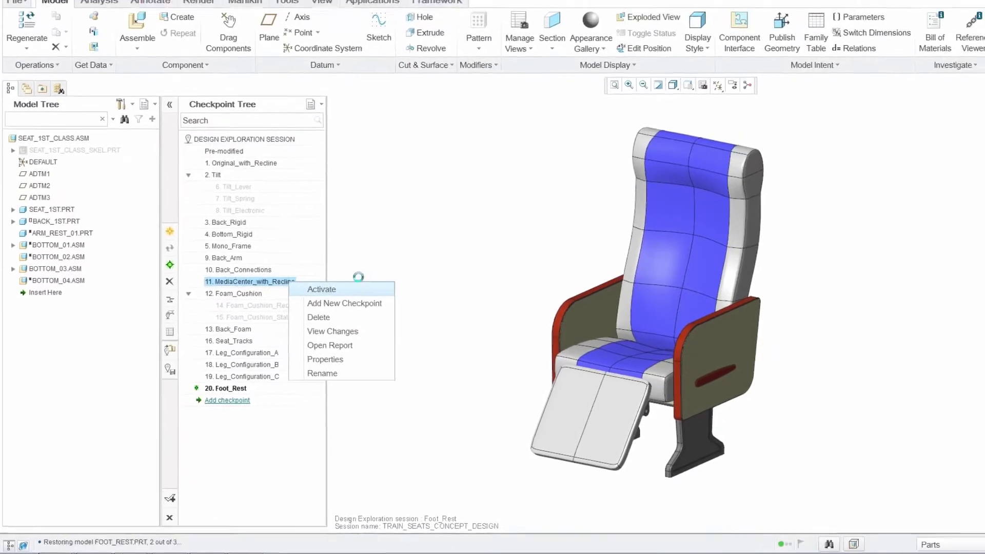
{"action": "left_click", "coordinate": [336, 275]}
{"action": "right_click", "coordinate": [400, 115]}
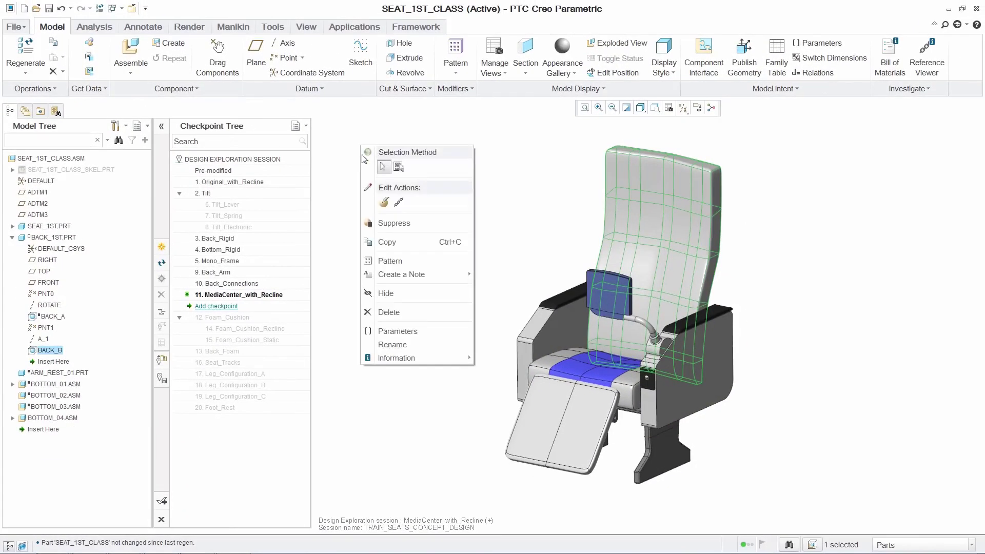
{"action": "left_click", "coordinate": [383, 203]}
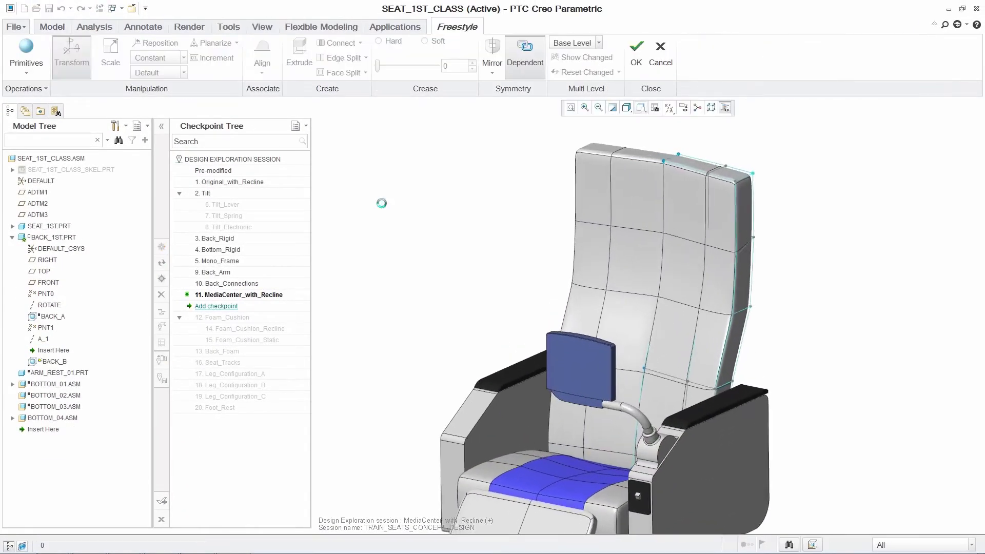
Drag the seat back's top-right control points outward and give them a Soft crease.
{"action": "left_click_drag", "start_coordinate": [691, 339], "coordinate": [691, 339]}
{"action": "left_click_drag", "start_coordinate": [736, 141], "coordinate": [796, 221]}
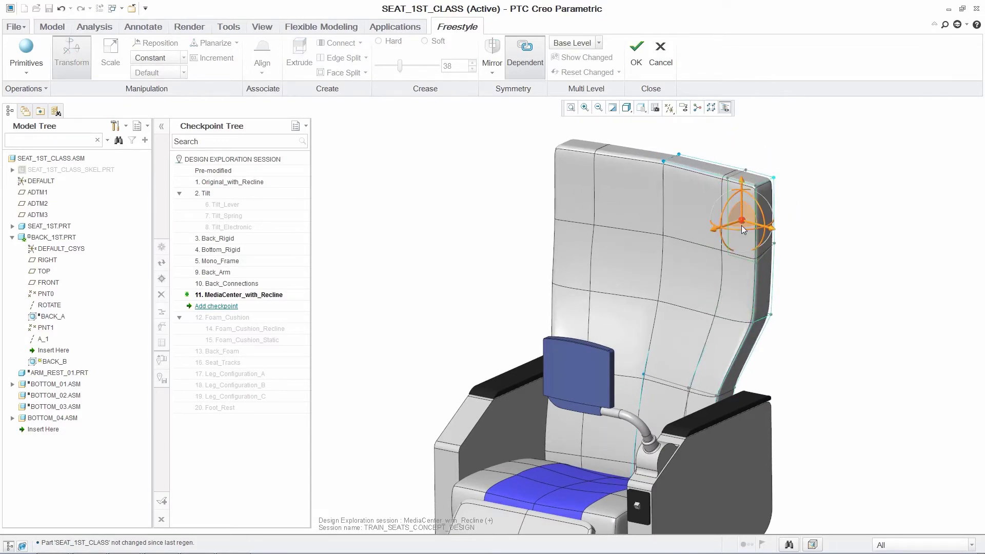
{"action": "left_click", "coordinate": [744, 230]}
{"action": "left_click", "coordinate": [834, 145]}
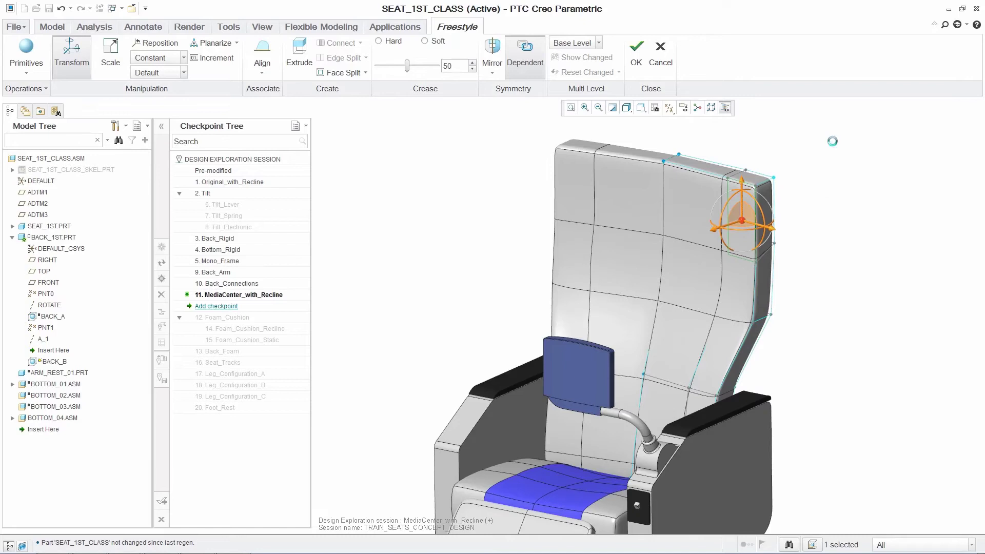
Select the nine top control points, return to the default view, and accept the reshaped seat back.
{"action": "left_click_drag", "start_coordinate": [684, 137], "coordinate": [712, 211]}
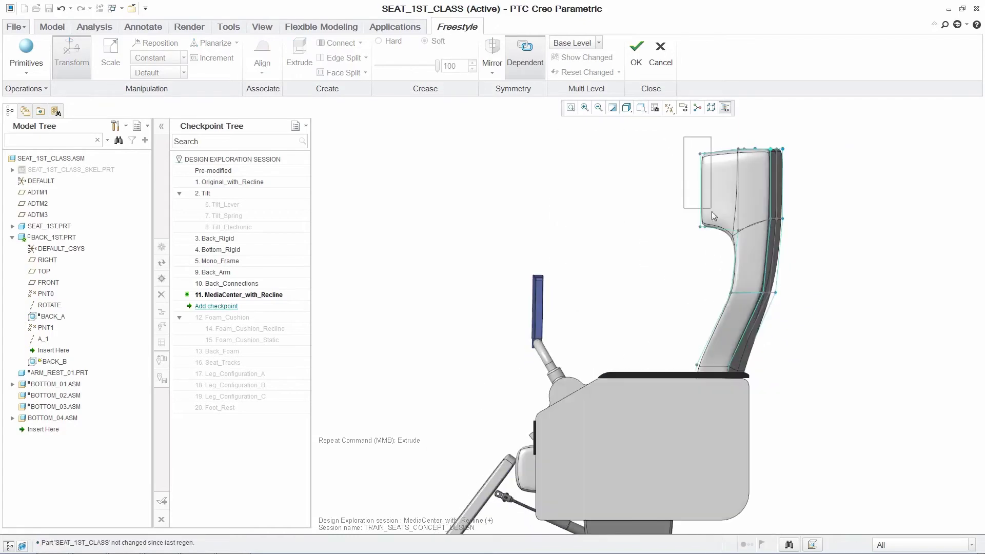
{"action": "left_click_drag", "start_coordinate": [716, 246], "coordinate": [716, 247]}
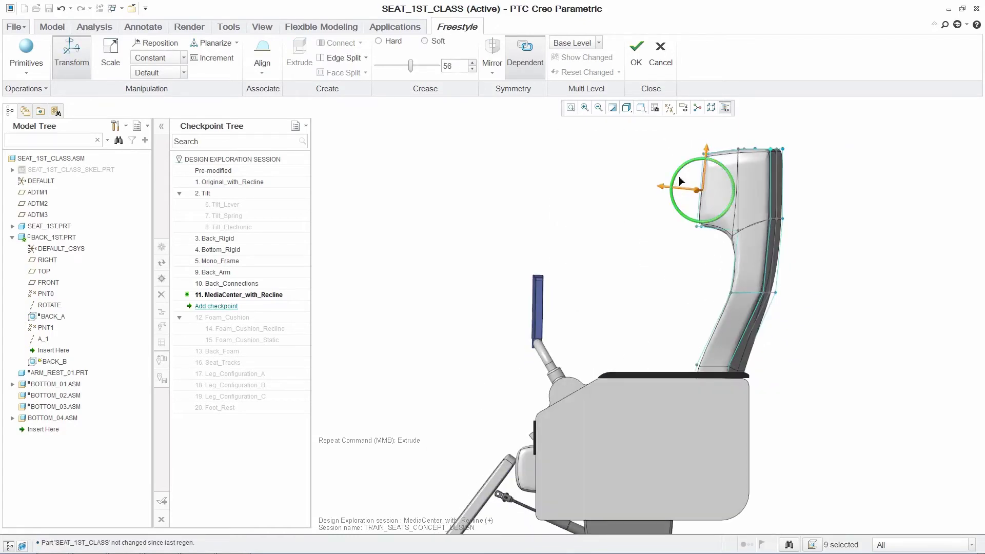
{"action": "left_click", "coordinate": [844, 174]}
{"action": "key", "text": "ctrl+d"}
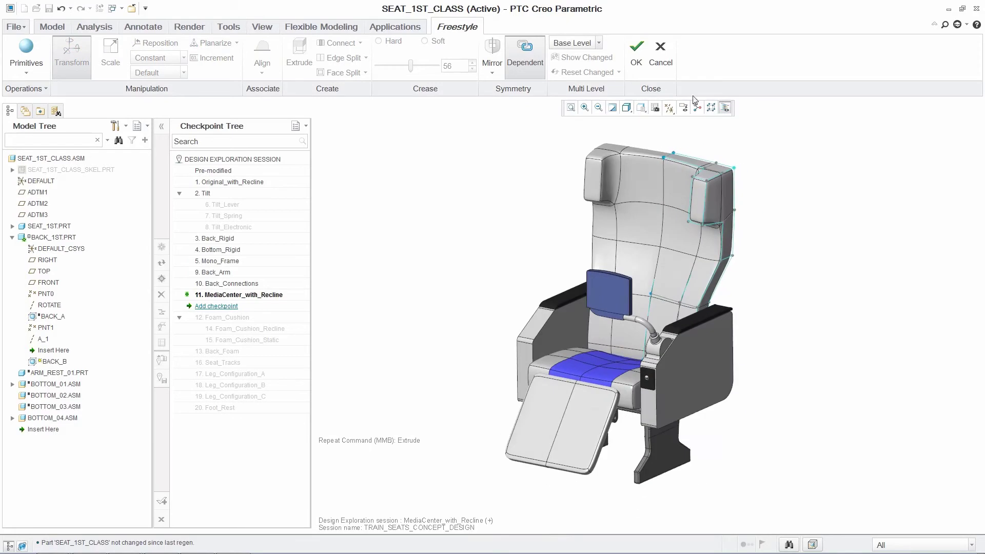
{"action": "left_click", "coordinate": [637, 51]}
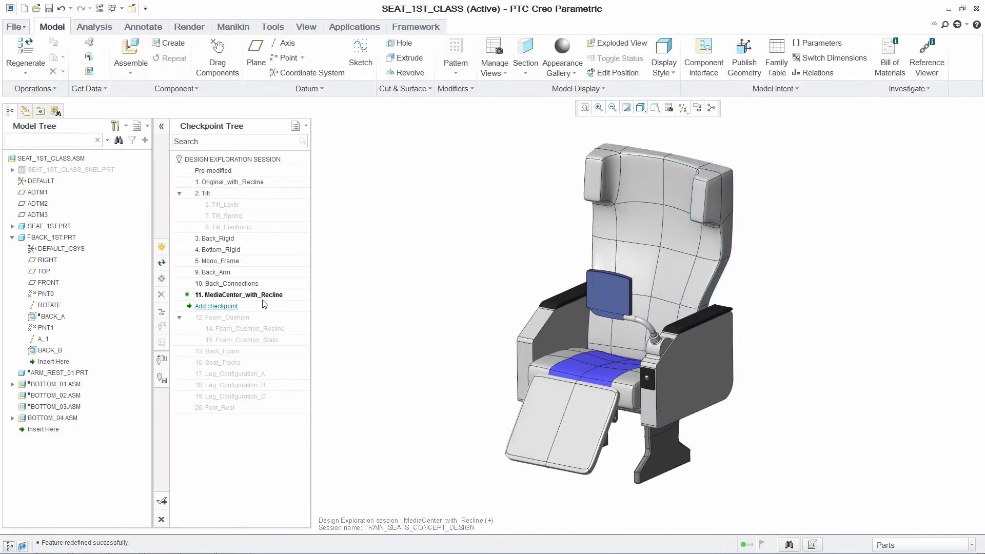
Activate the FEET_02 leg part and redefine its Extrude 1.
{"action": "left_click", "coordinate": [216, 306]}
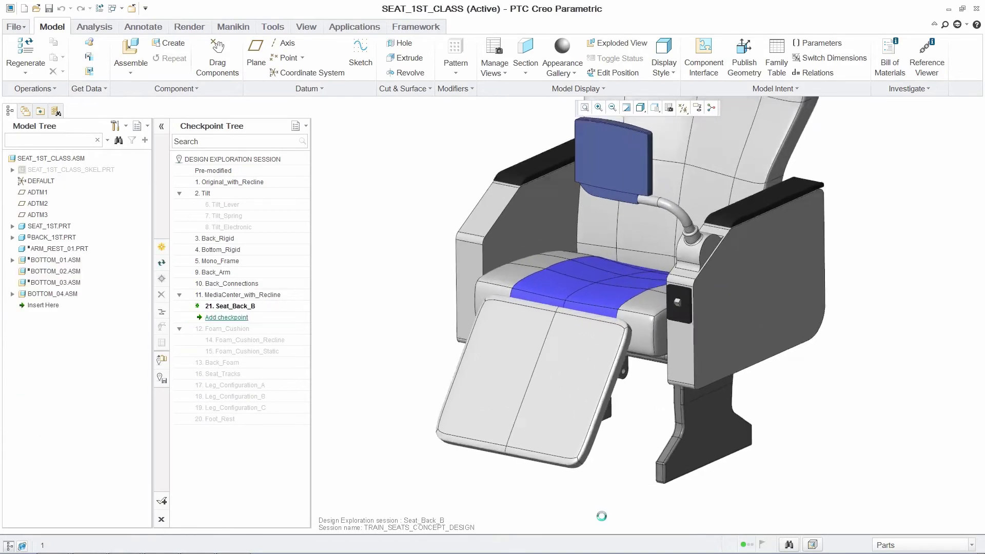
{"action": "left_click", "coordinate": [725, 438]}
{"action": "right_click", "coordinate": [834, 500]}
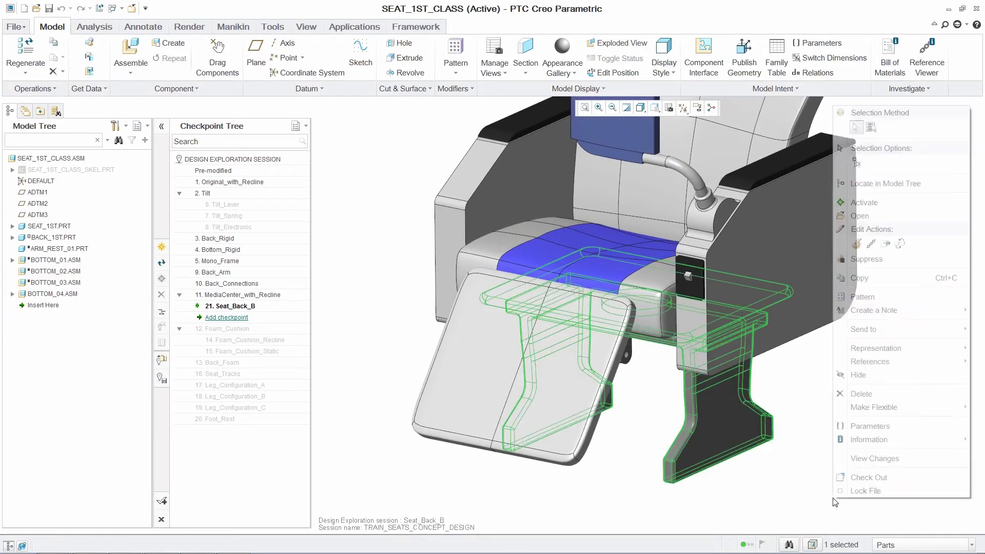
{"action": "left_click", "coordinate": [855, 202]}
{"action": "right_click", "coordinate": [61, 418]}
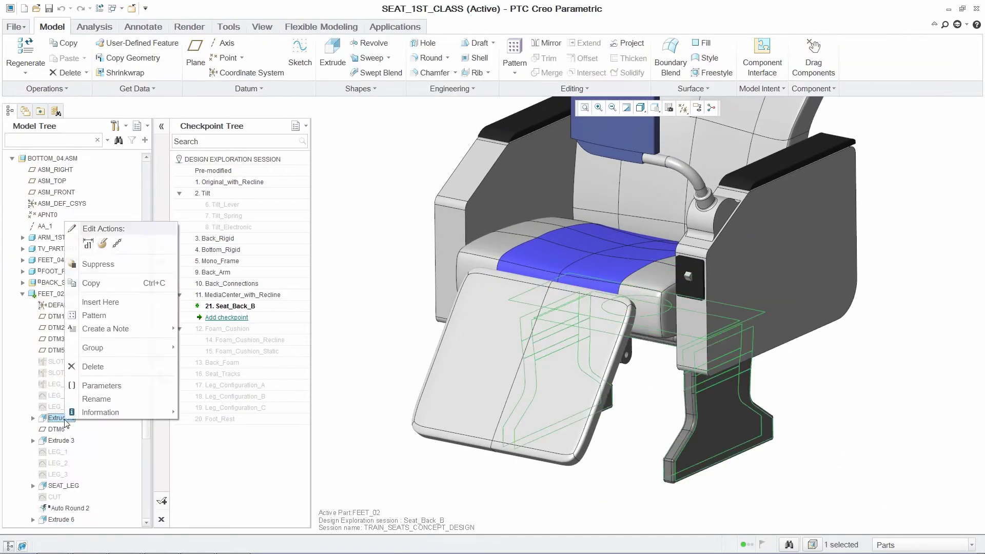
{"action": "left_click", "coordinate": [101, 244]}
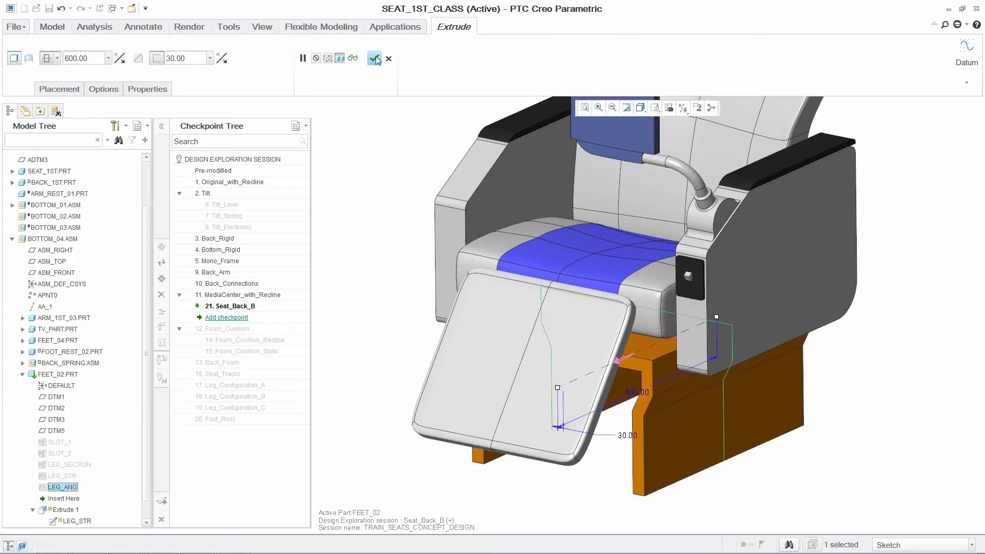
{"action": "left_click", "coordinate": [375, 59]}
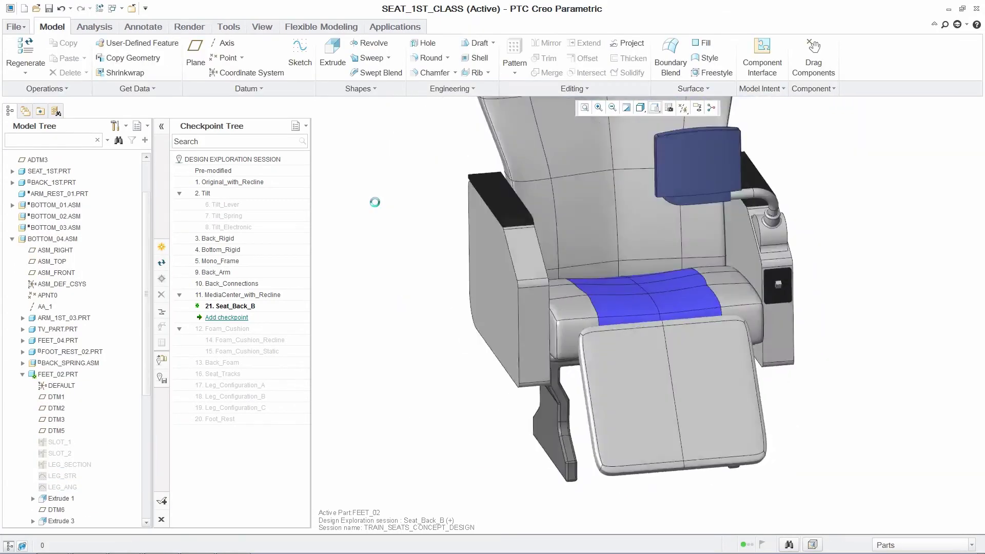
Save the result as checkpoint Feet_A and close the checkpoint tree.
{"action": "left_click", "coordinate": [227, 317]}
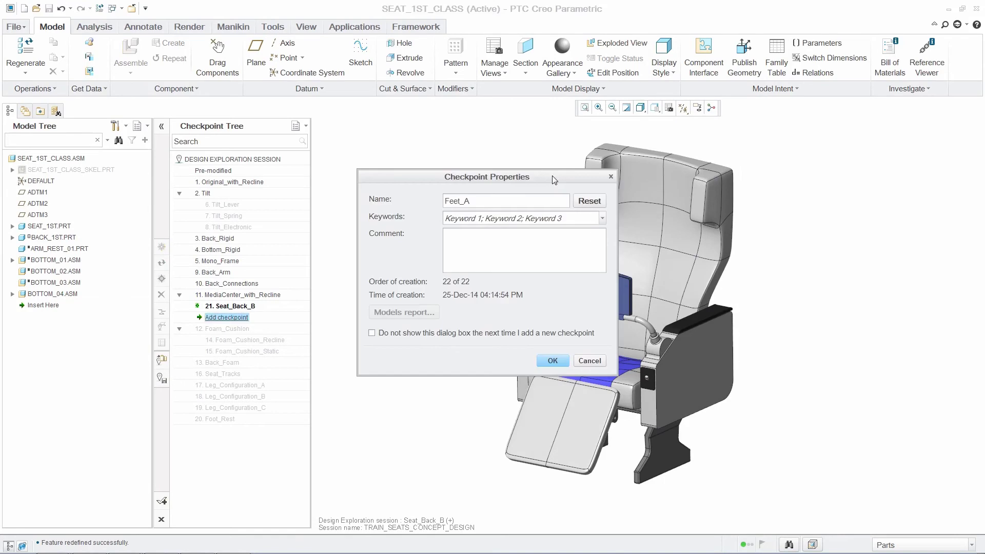
{"action": "left_click", "coordinate": [552, 360]}
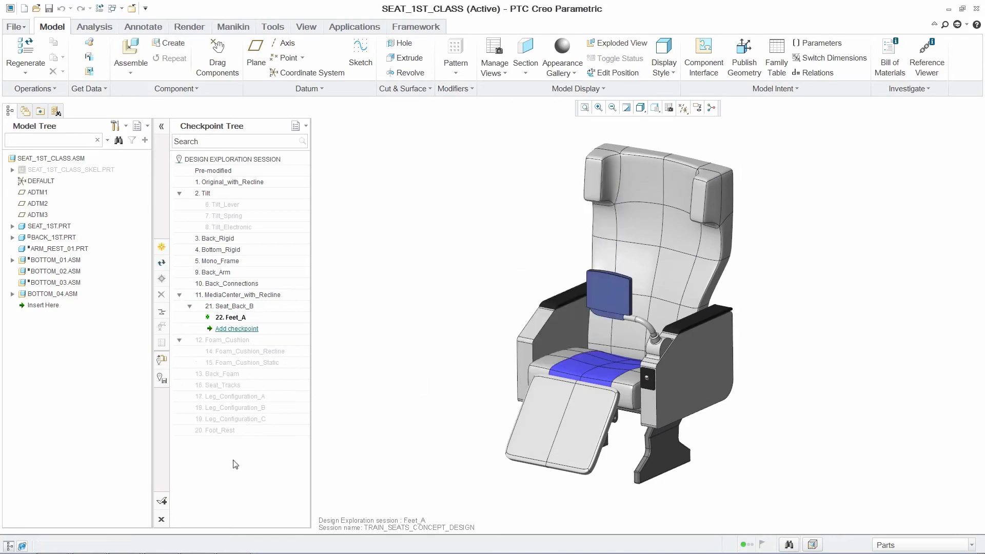
{"action": "left_click", "coordinate": [162, 500]}
Check SEAT_1ST_CLASS.ASM in to the server from the Model Tree.
{"action": "right_click", "coordinate": [72, 158]}
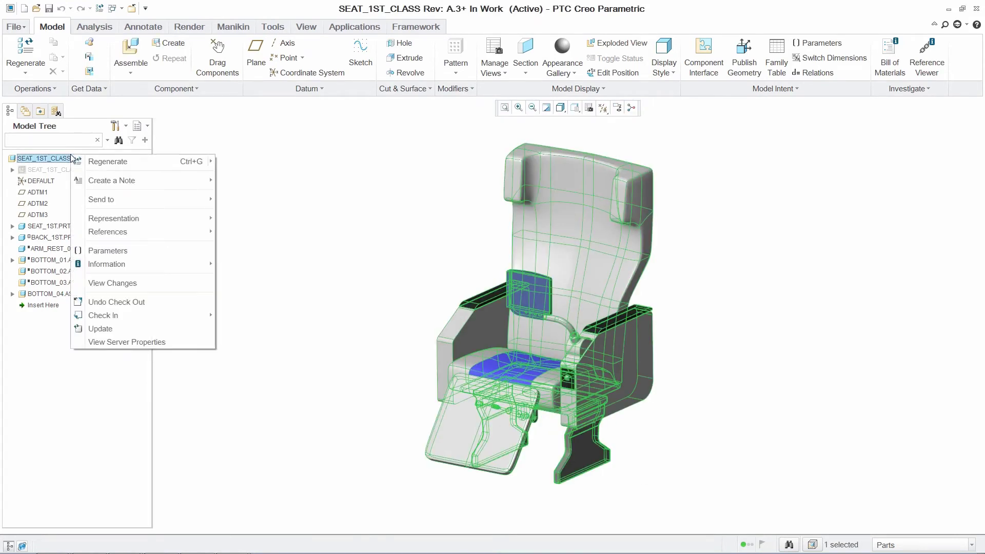
{"action": "mouse_move", "coordinate": [193, 315]}
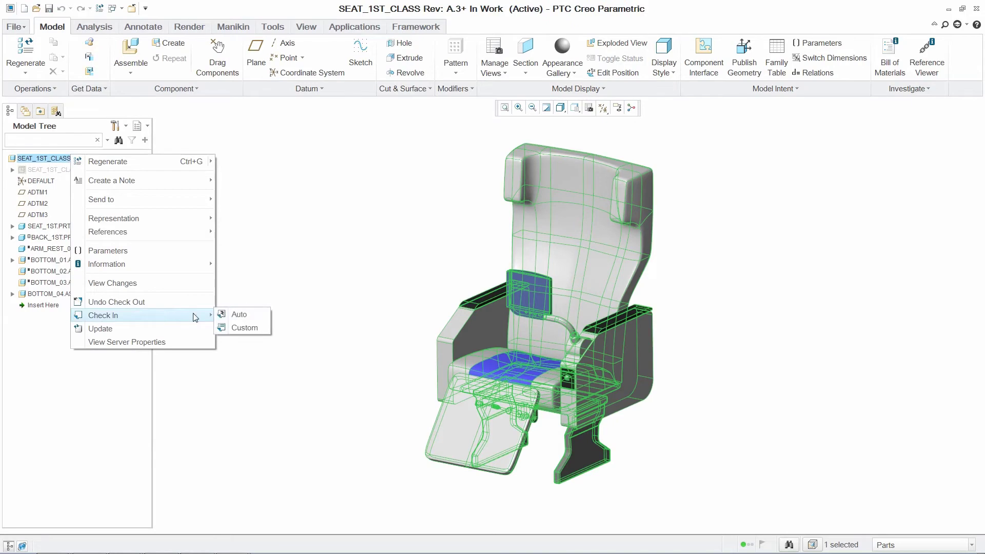
{"action": "left_click", "coordinate": [239, 315]}
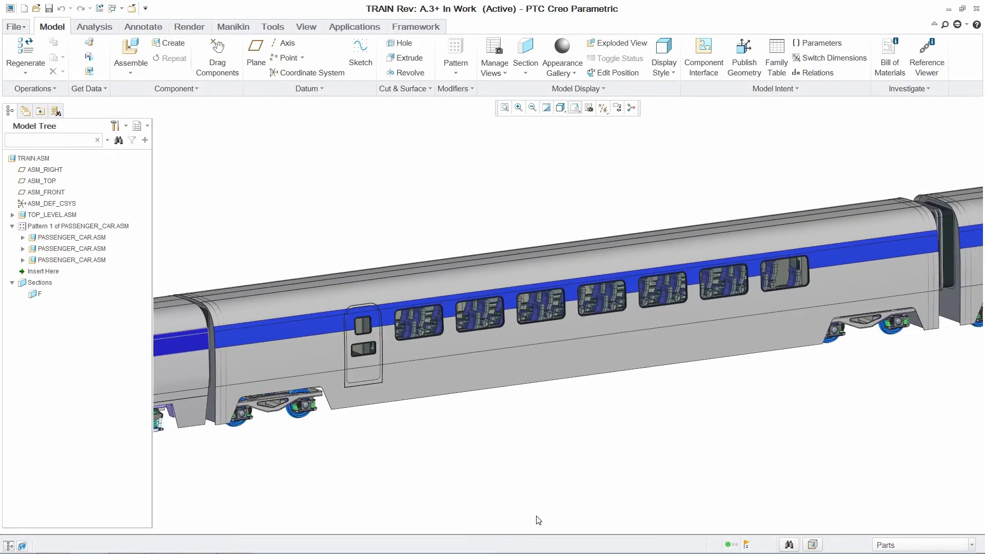
Activate section F and open the outdated PDM notifications.
{"action": "right_click", "coordinate": [36, 297]}
{"action": "left_click", "coordinate": [65, 338]}
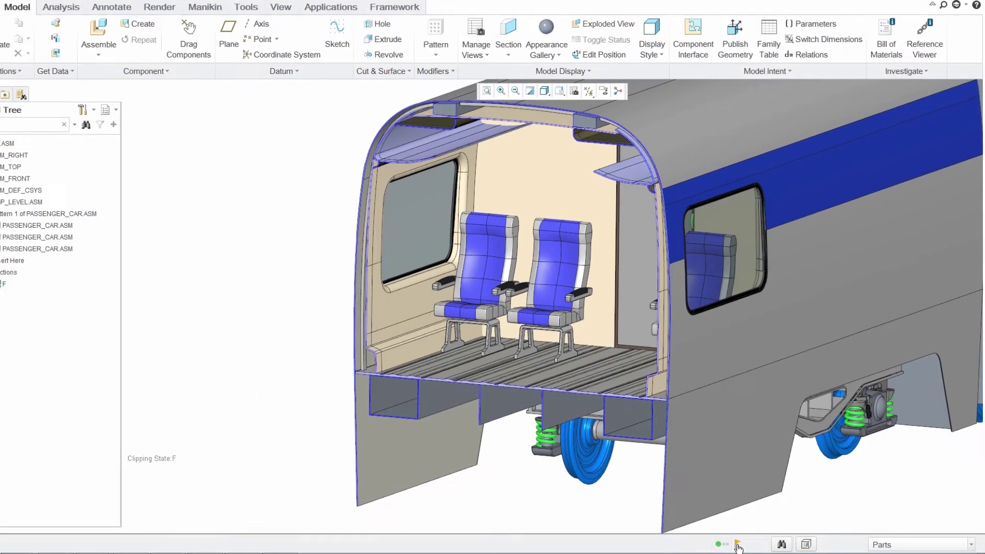
{"action": "left_click", "coordinate": [746, 544]}
{"action": "left_click", "coordinate": [783, 500]}
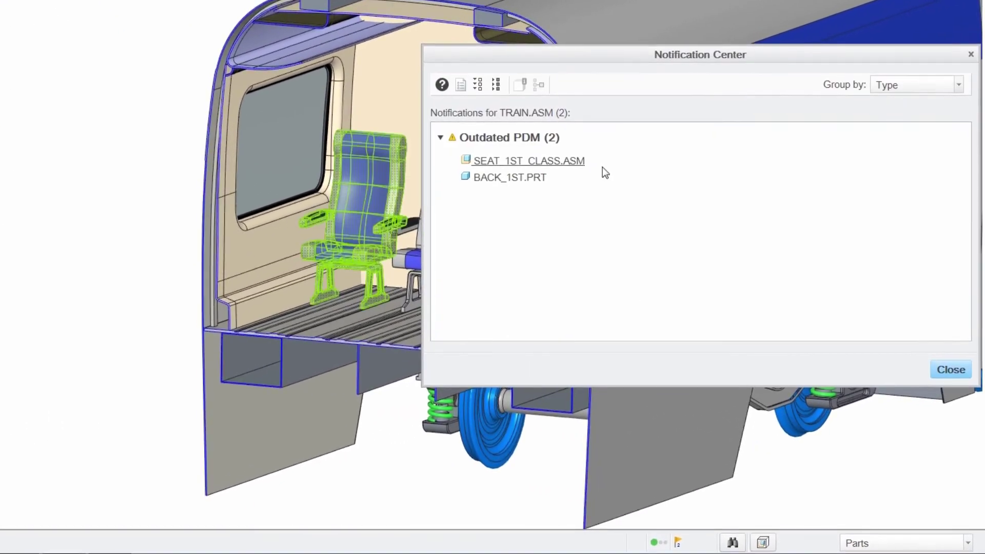
Update the outdated SEAT_1ST_CLASS.ASM and BACK_1ST.PRT from the server.
{"action": "left_click", "coordinate": [603, 167]}
{"action": "left_click", "coordinate": [597, 179], "text": "ctrl"}
{"action": "right_click", "coordinate": [596, 201]}
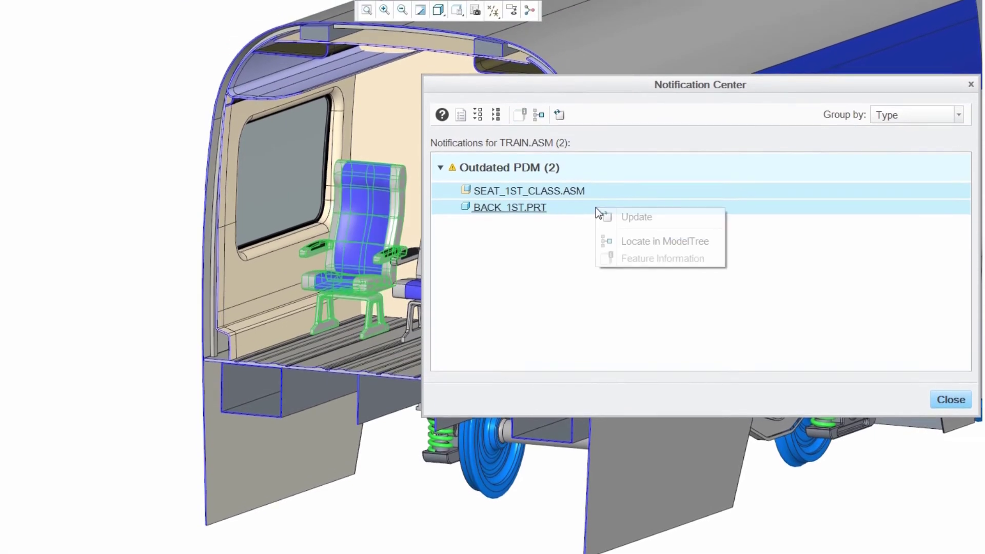
{"action": "left_click", "coordinate": [603, 236]}
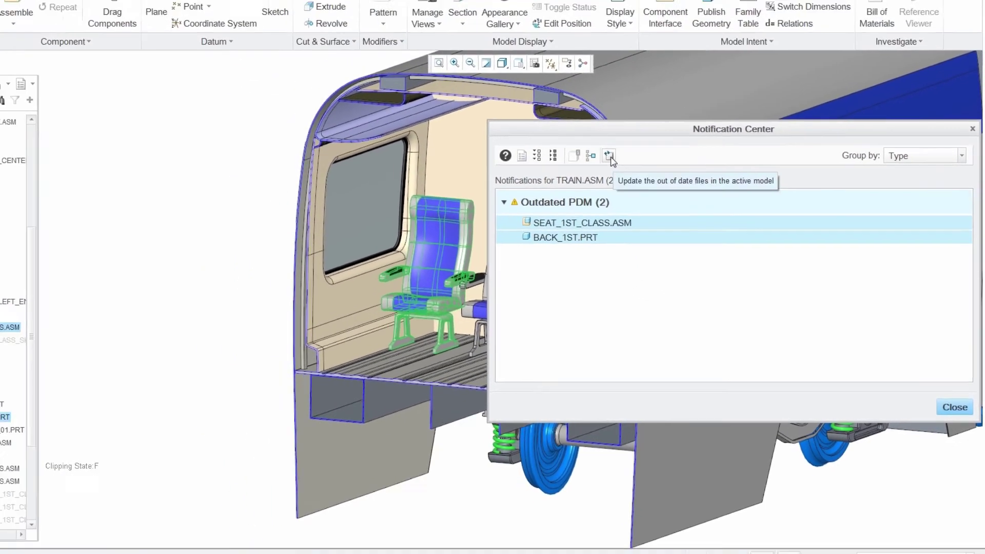
{"action": "left_click", "coordinate": [577, 132]}
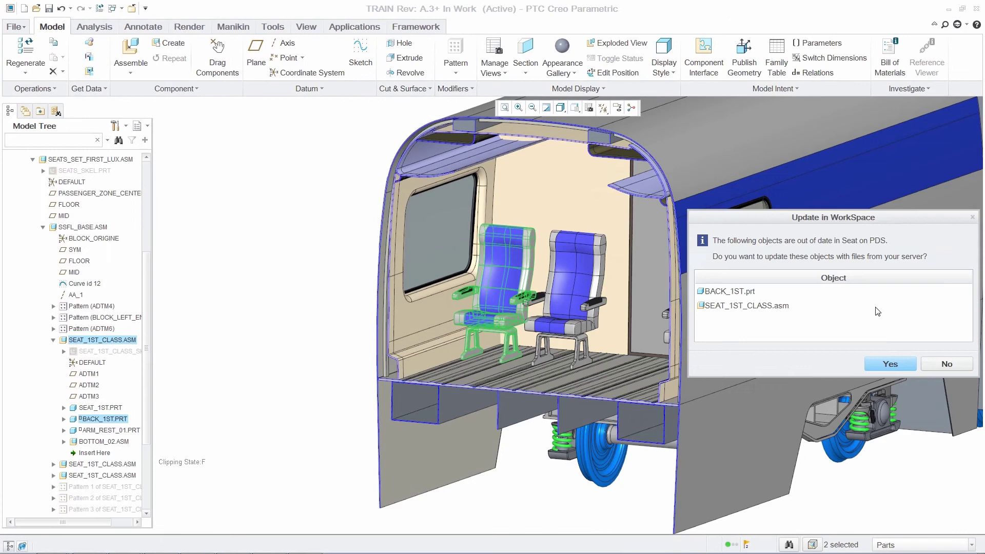
{"action": "left_click", "coordinate": [890, 364]}
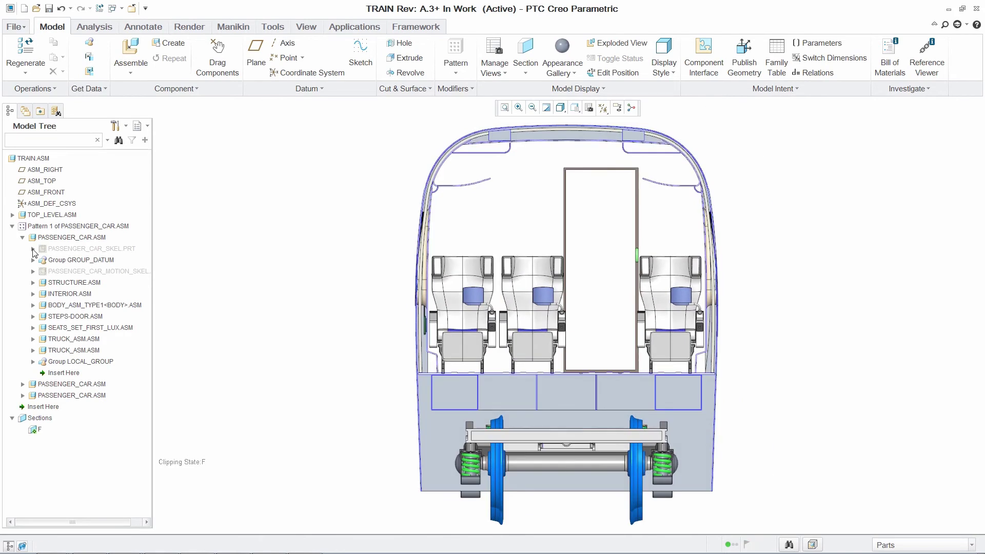
{"action": "left_click", "coordinate": [32, 249]}
Change the TRAIN_PROFILE_NEW sketch dimension from 92.00 to 100.00 and regenerate the train.
{"action": "left_click", "coordinate": [90, 362]}
{"action": "right_click", "coordinate": [90, 362]}
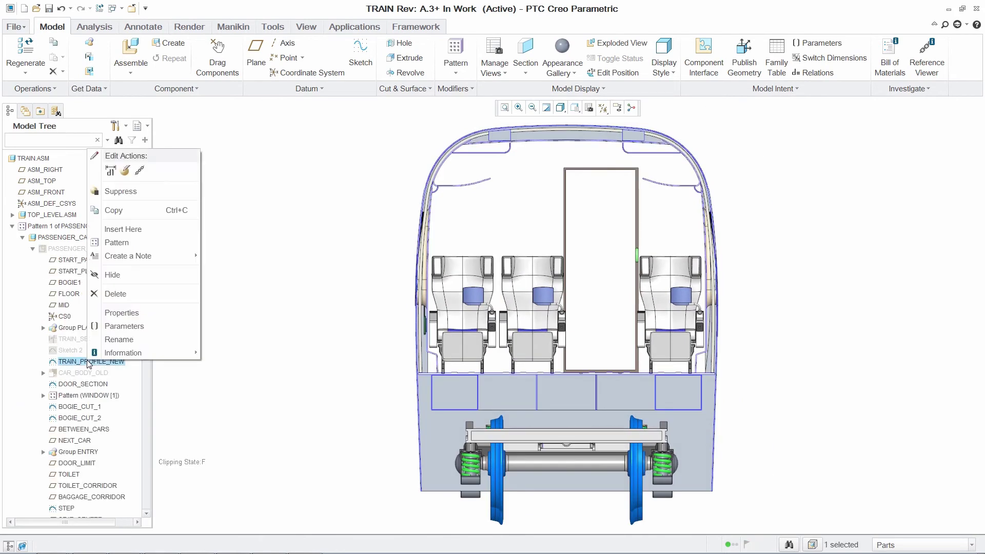
{"action": "left_click", "coordinate": [125, 172]}
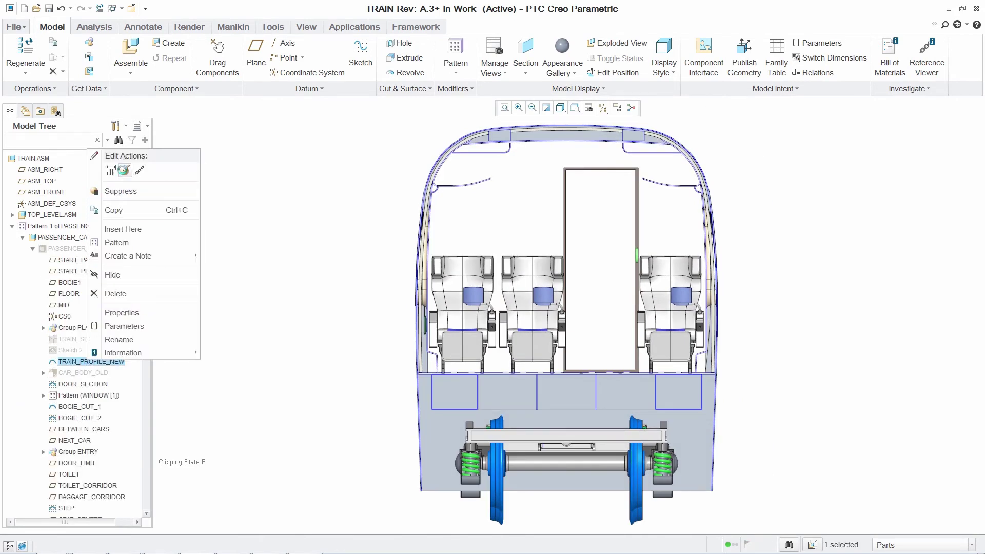
{"action": "scroll", "coordinate": [903, 306], "scroll_direction": "up", "scroll_amount": 6}
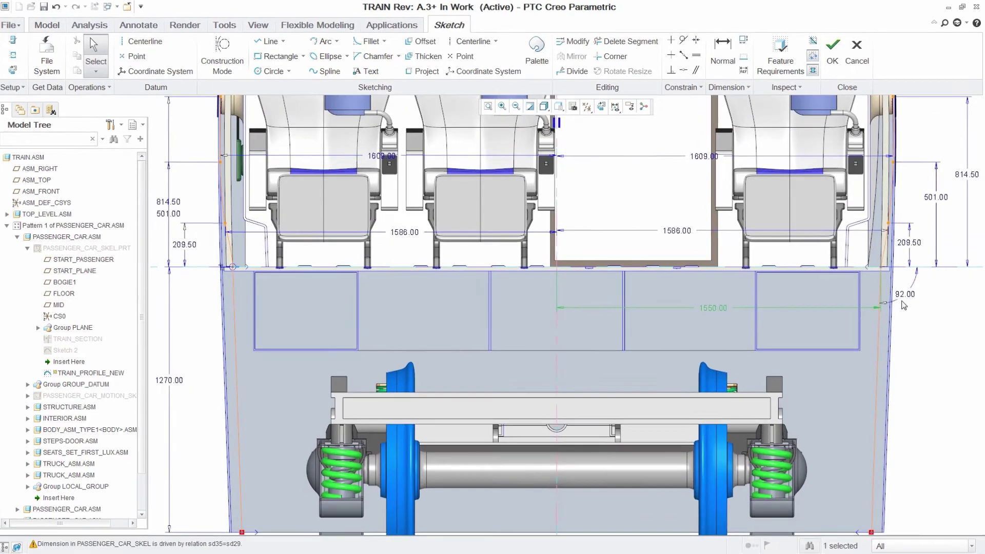
{"action": "double_click", "coordinate": [904, 303]}
{"action": "type", "text": "100"}
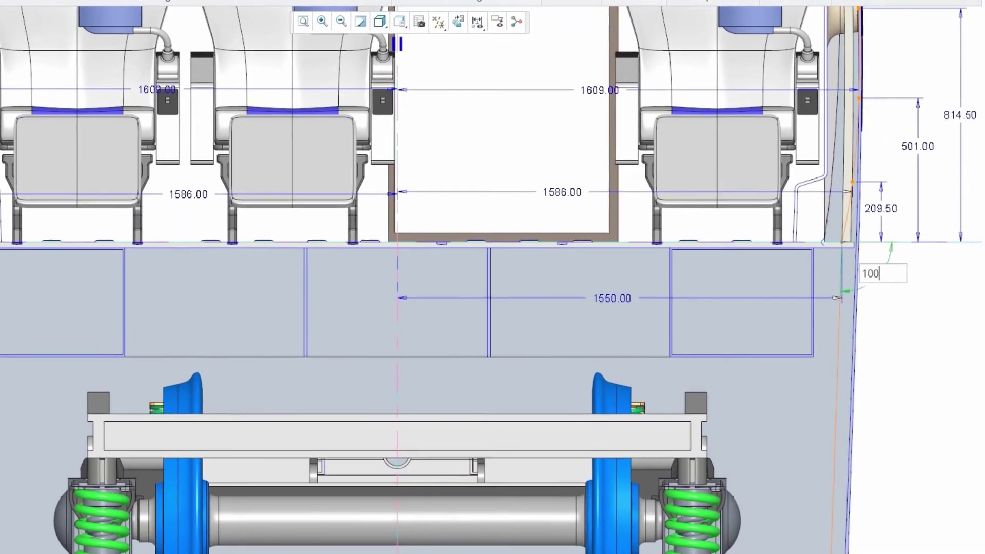
{"action": "key", "text": "Return"}
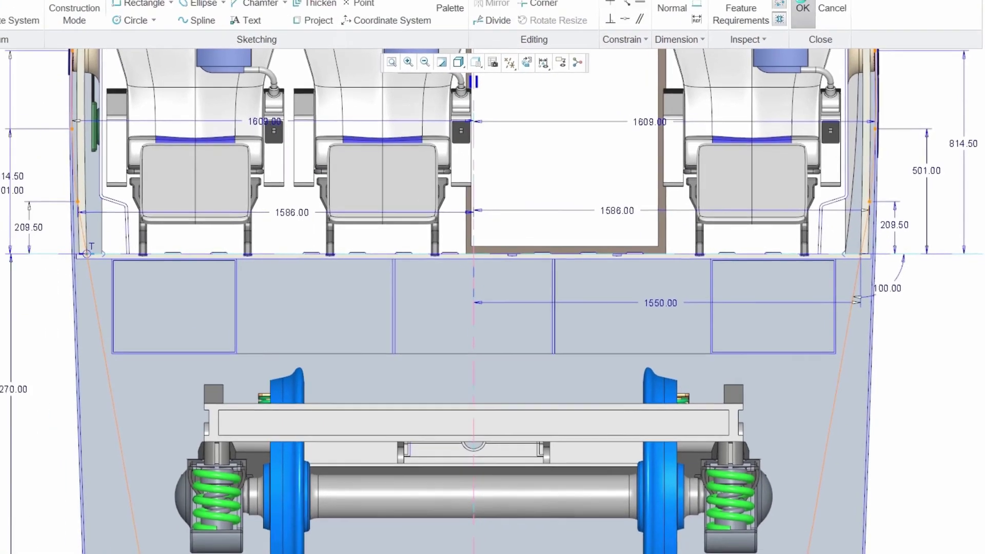
{"action": "left_click", "coordinate": [899, 15]}
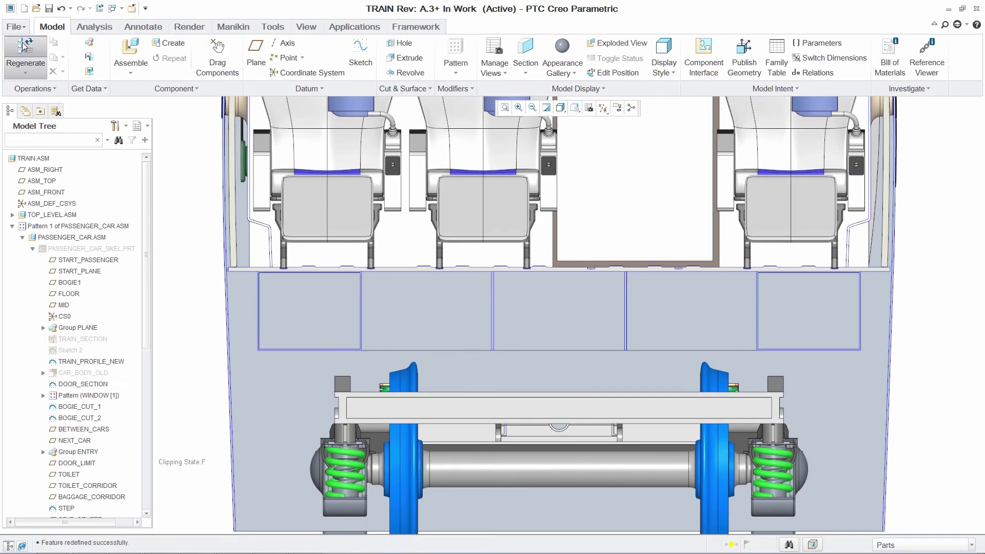
{"action": "left_click", "coordinate": [23, 47]}
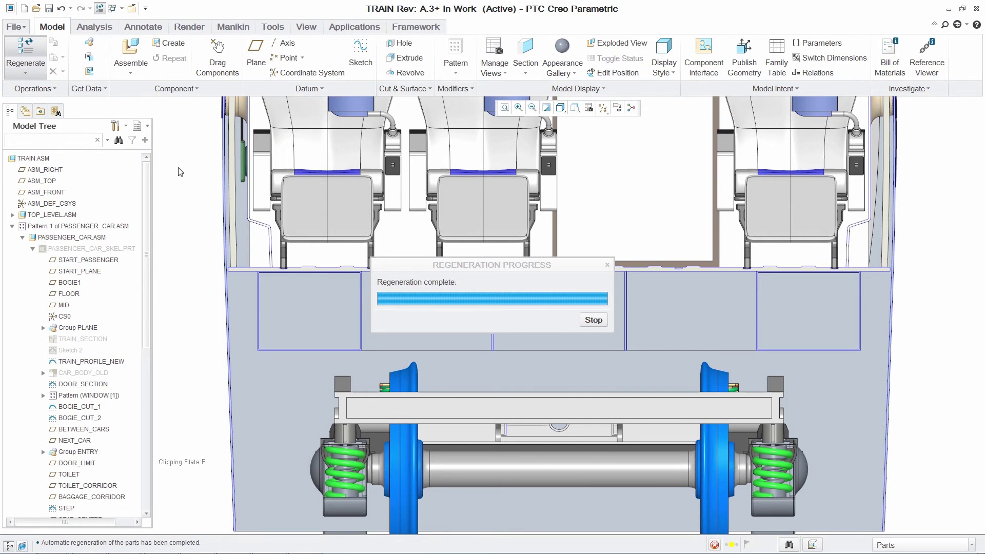
Open the outdated component notifications and select SLOT_1, SLOT_2 and LEG_SECTION.
{"action": "key", "text": "ctrl+d"}
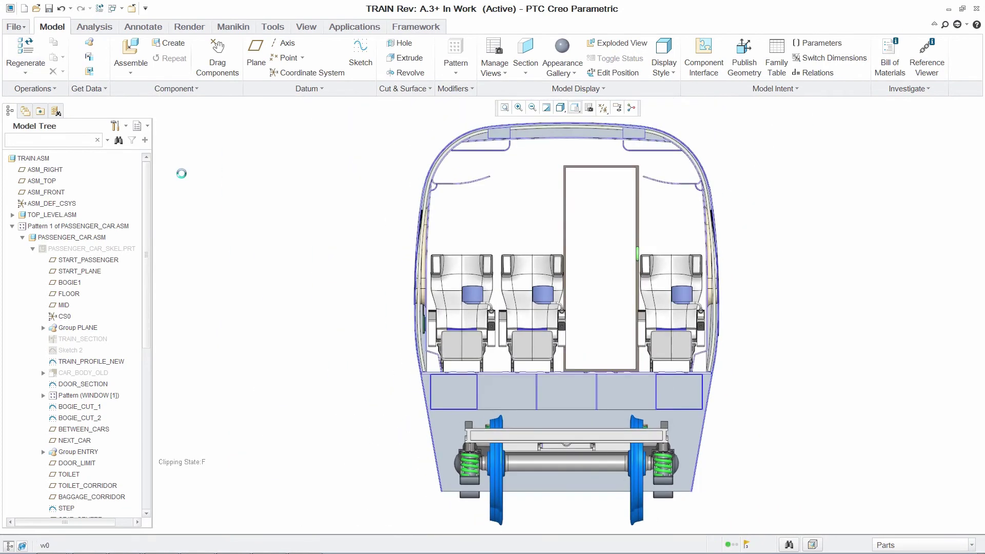
{"action": "key", "text": "w"}
{"action": "key", "text": "0"}
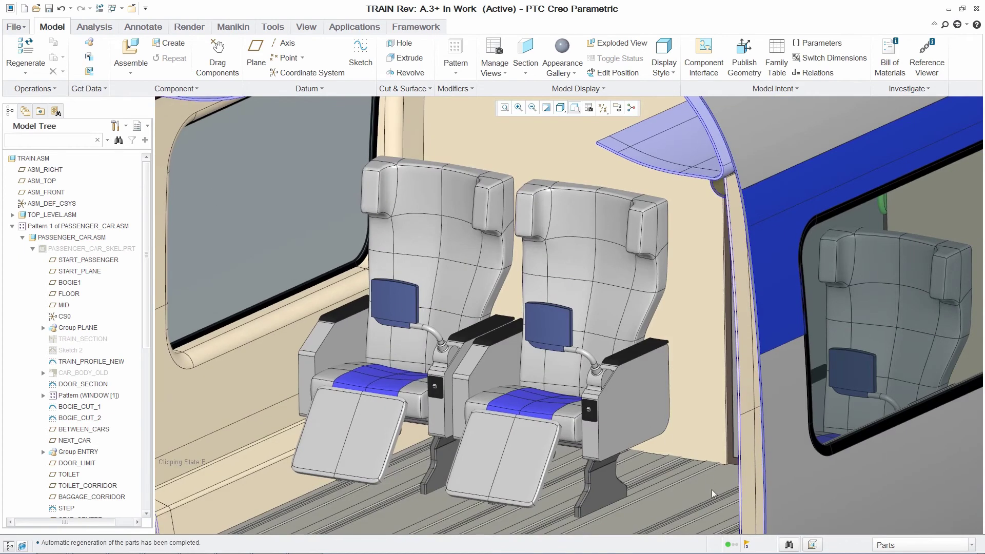
{"action": "left_click", "coordinate": [747, 547]}
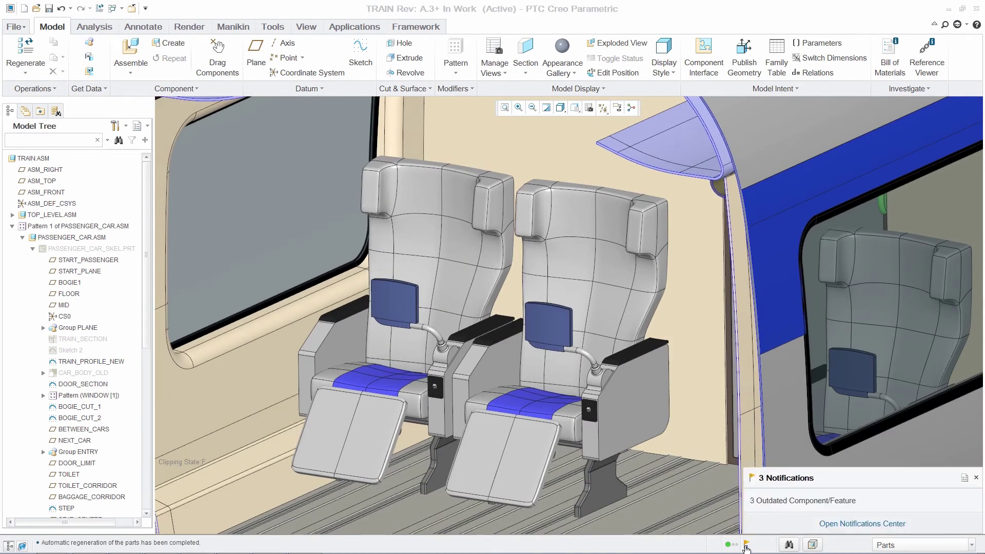
{"action": "left_click", "coordinate": [798, 501]}
{"action": "left_click", "coordinate": [359, 248]}
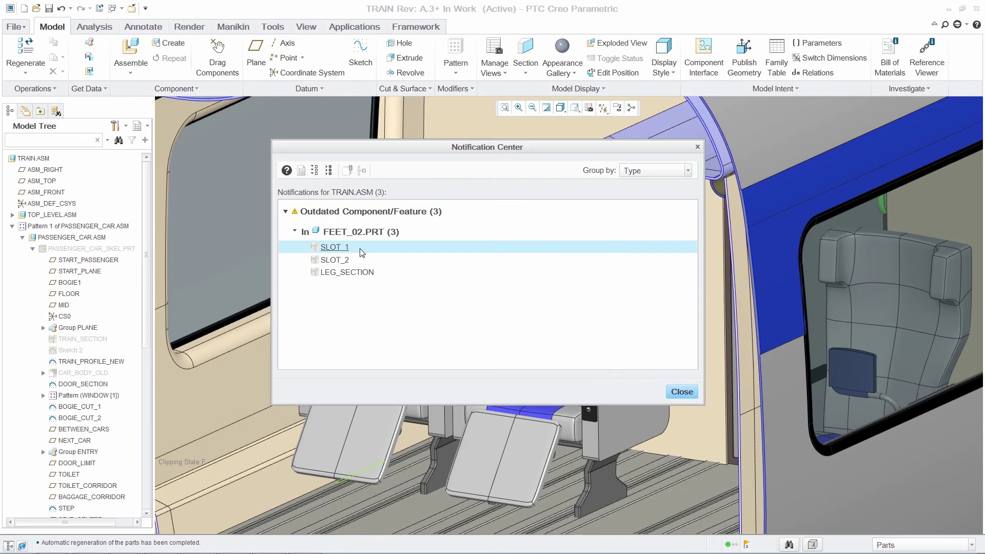
{"action": "left_click", "coordinate": [390, 272], "text": "shift"}
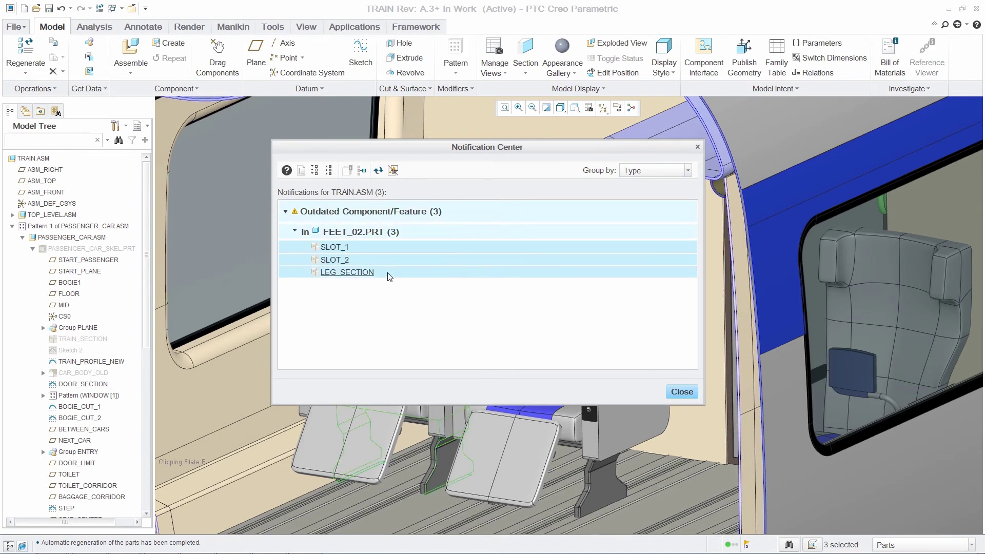
Locate the three outdated FEET_02 features in the model tree and close the notification list.
{"action": "right_click", "coordinate": [389, 273]}
{"action": "left_click", "coordinate": [441, 312]}
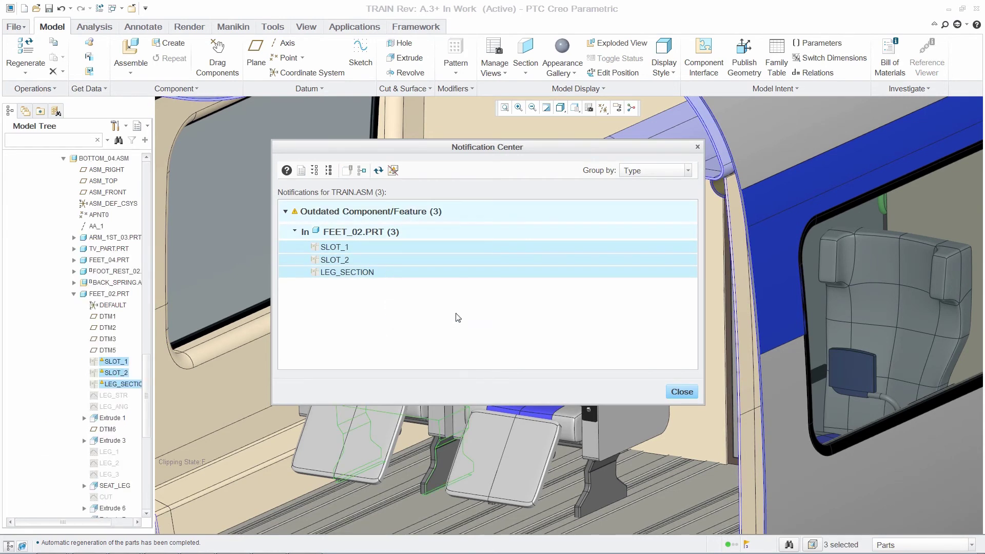
{"action": "left_click", "coordinate": [688, 397]}
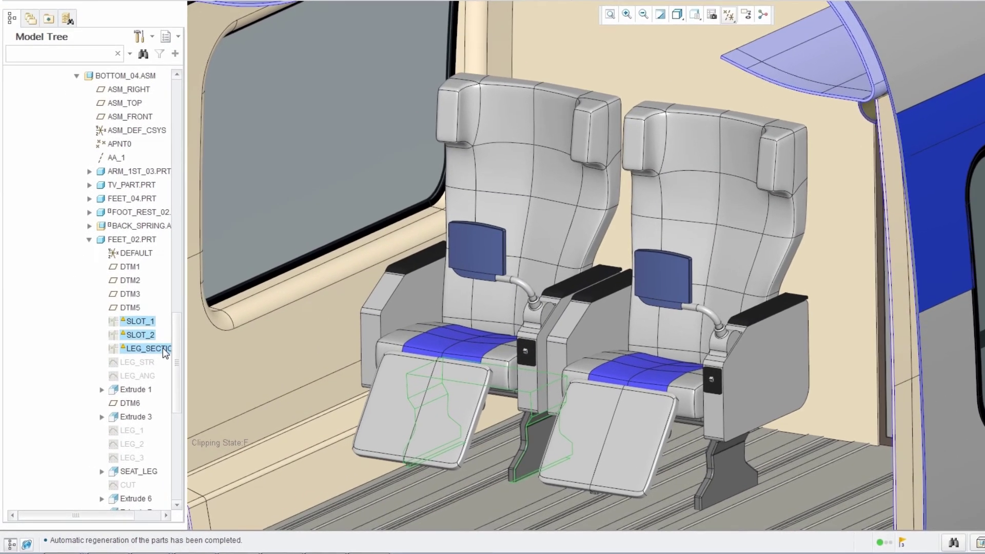
{"action": "right_click", "coordinate": [154, 360]}
{"action": "mouse_move", "coordinate": [265, 417]}
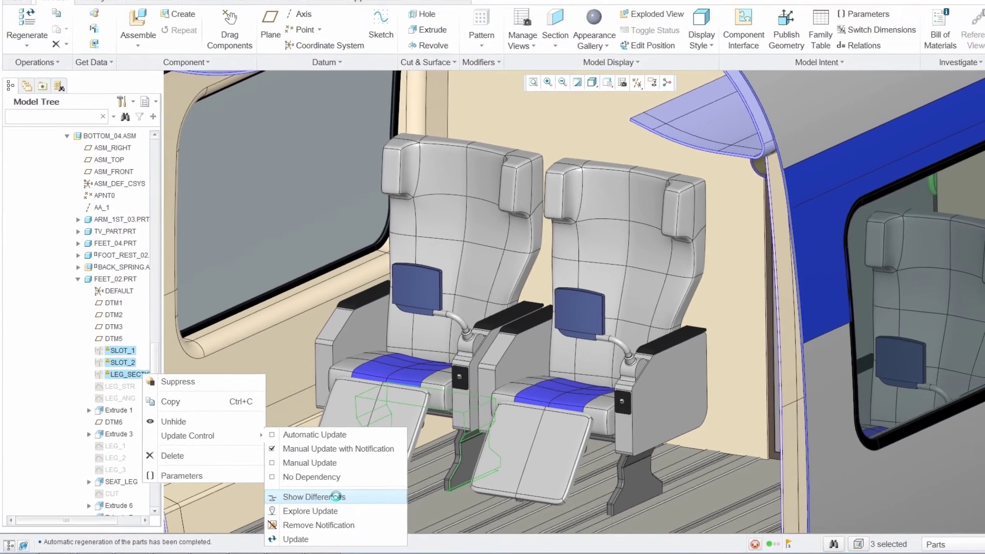
Compare changed and outdated leg geometry via Isolate, Changed and Outdated toggles, then launch Explore Update.
{"action": "left_click", "coordinate": [388, 490]}
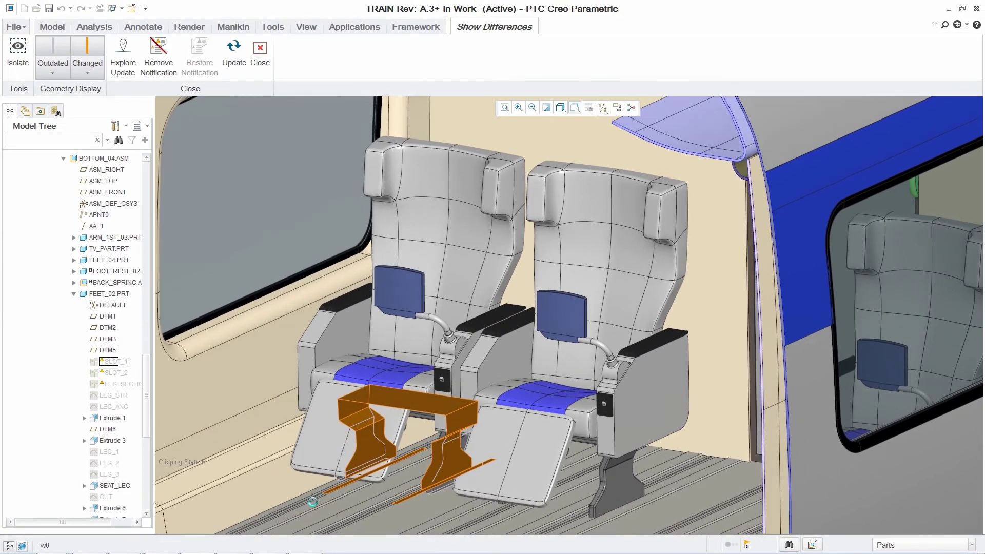
{"action": "scroll", "coordinate": [322, 501], "scroll_direction": "up", "scroll_amount": 5}
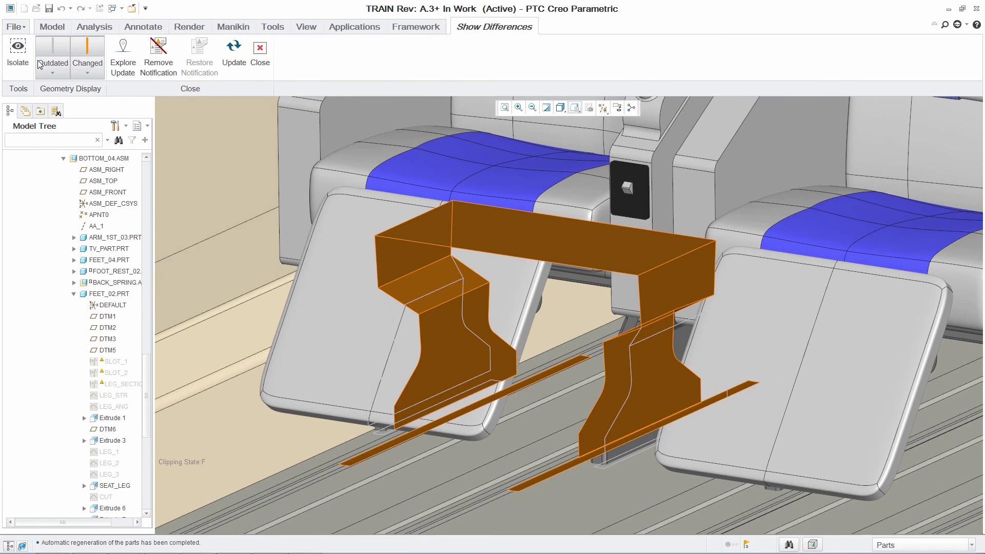
{"action": "left_click", "coordinate": [18, 51]}
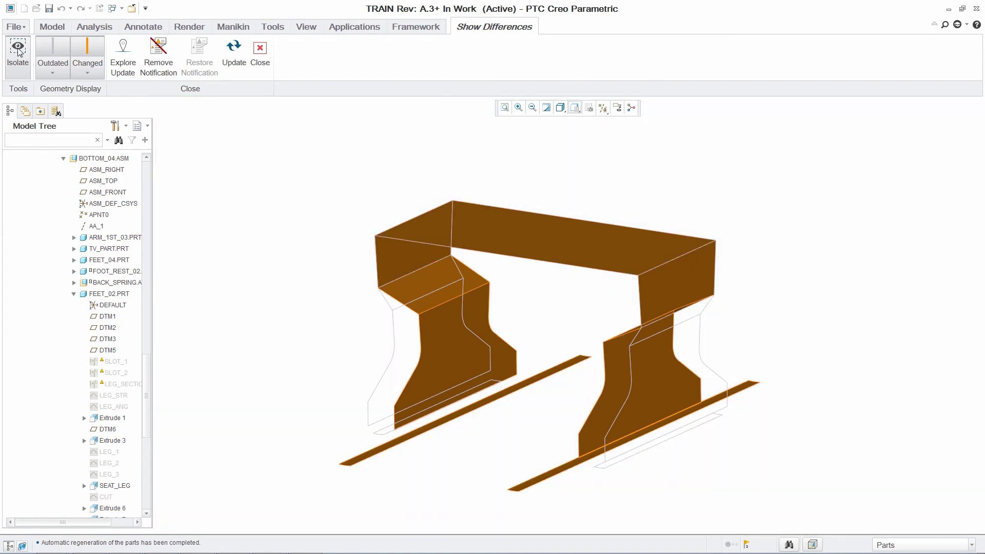
{"action": "left_click", "coordinate": [97, 54]}
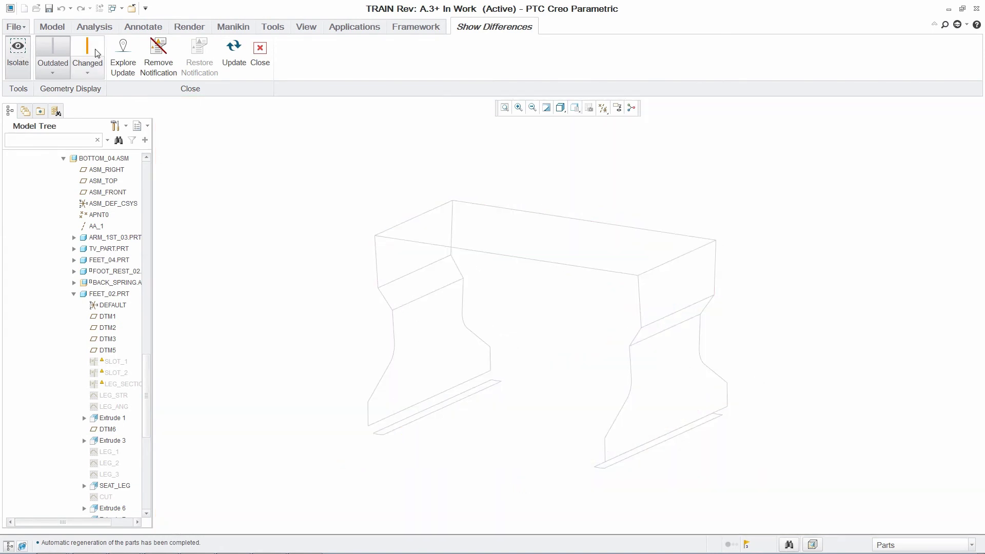
{"action": "left_click", "coordinate": [96, 53]}
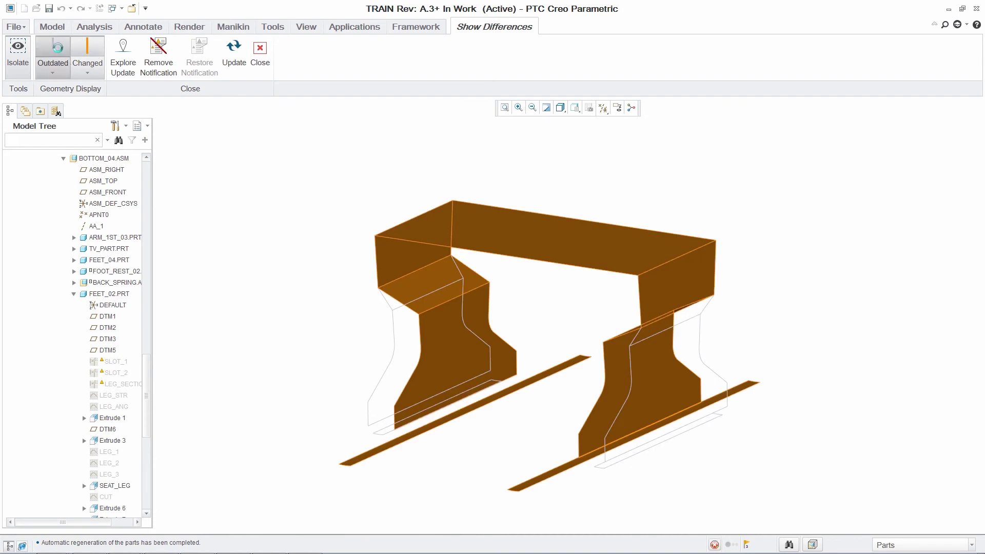
{"action": "left_click", "coordinate": [53, 54]}
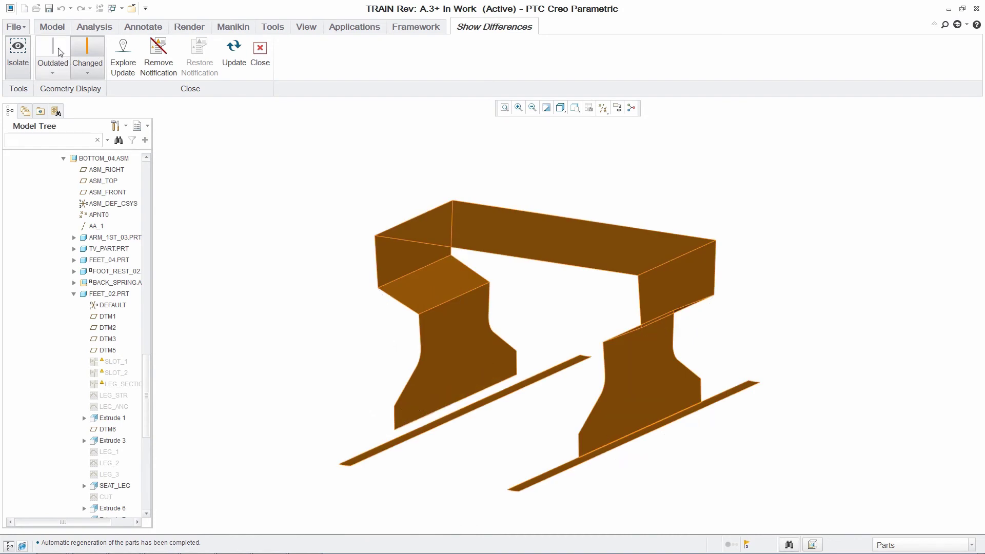
{"action": "left_click", "coordinate": [17, 47]}
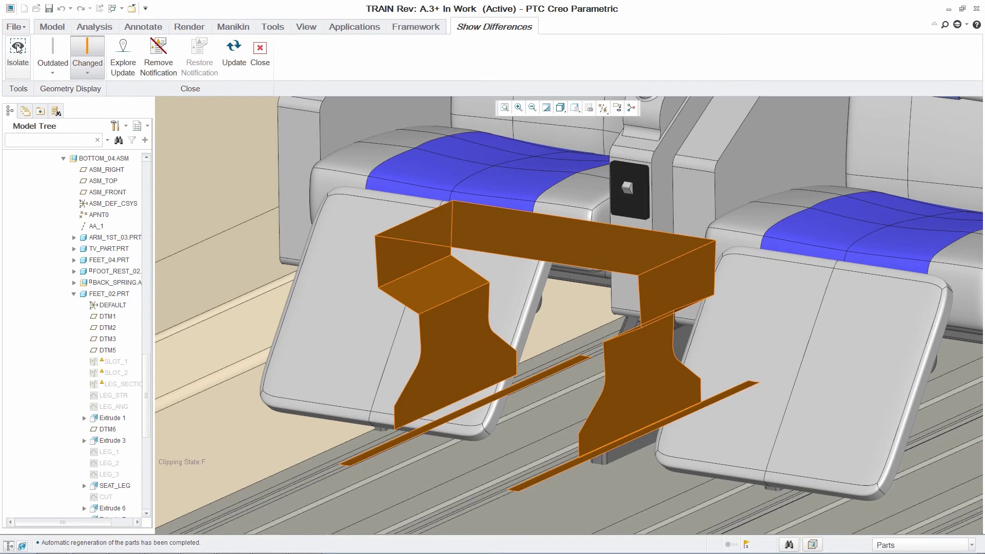
{"action": "left_click", "coordinate": [124, 55]}
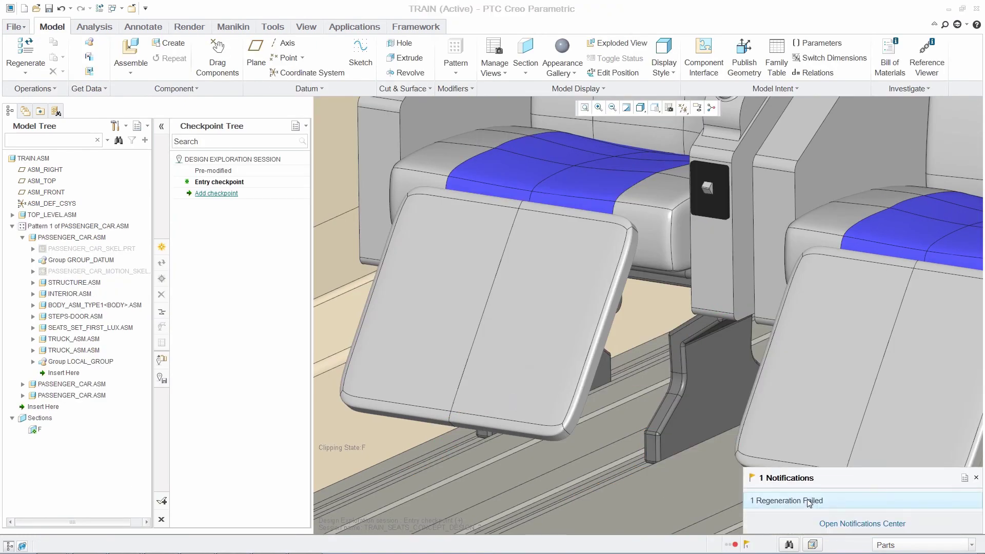
Change the failed FEET_02 leg's Distance placement constraint to a 33.69 Angle Offset.
{"action": "left_click", "coordinate": [785, 502]}
{"action": "right_click", "coordinate": [320, 213]}
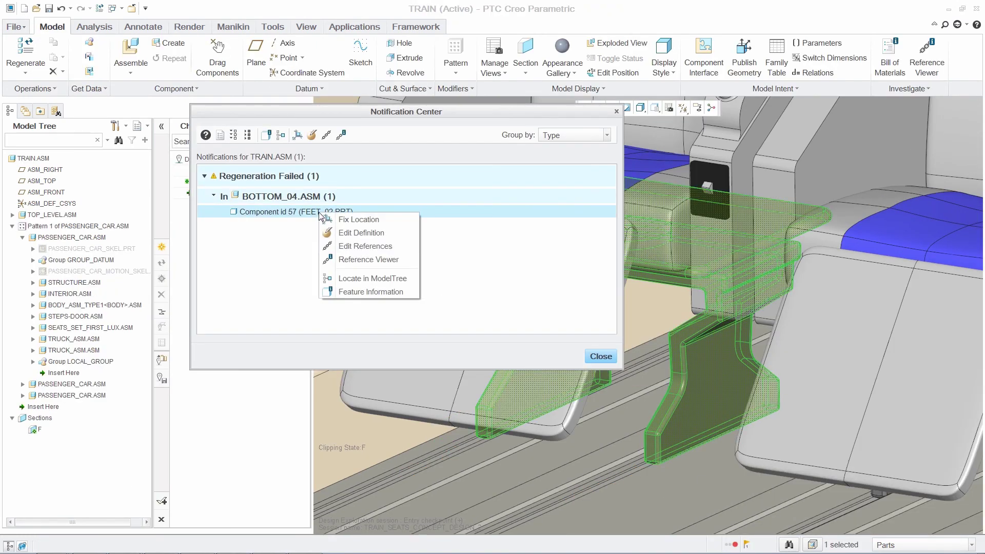
{"action": "left_click", "coordinate": [364, 279]}
{"action": "right_click", "coordinate": [371, 211]}
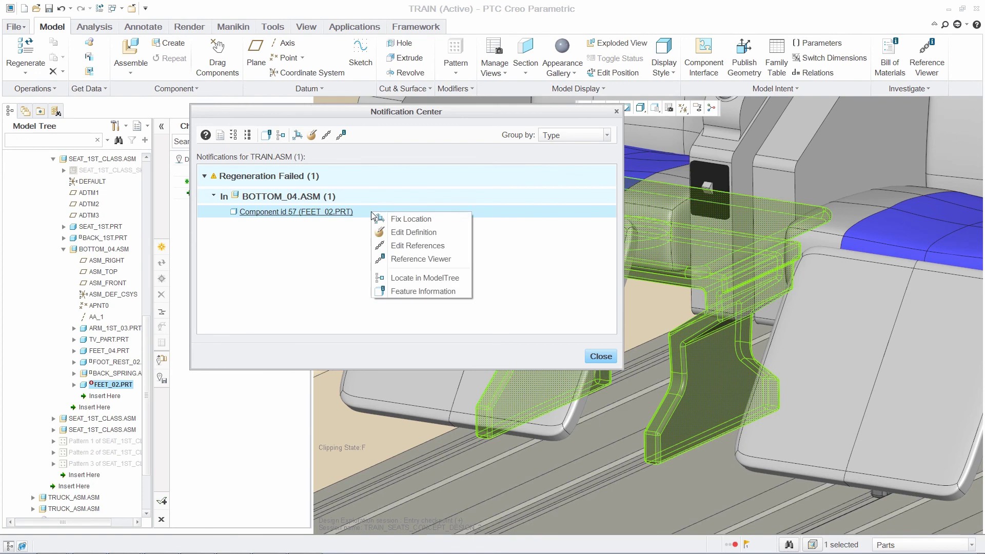
{"action": "left_click", "coordinate": [406, 231]}
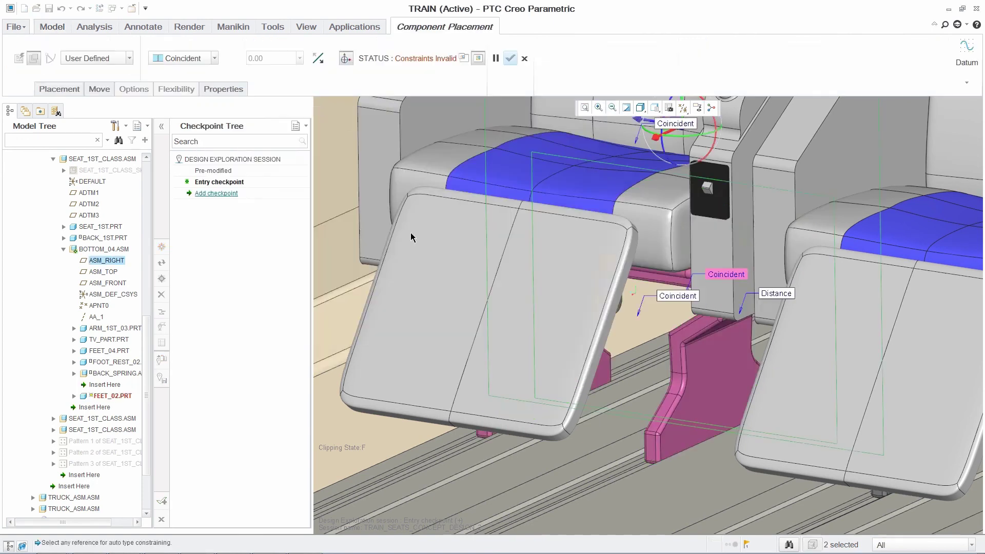
{"action": "left_click", "coordinate": [59, 89]}
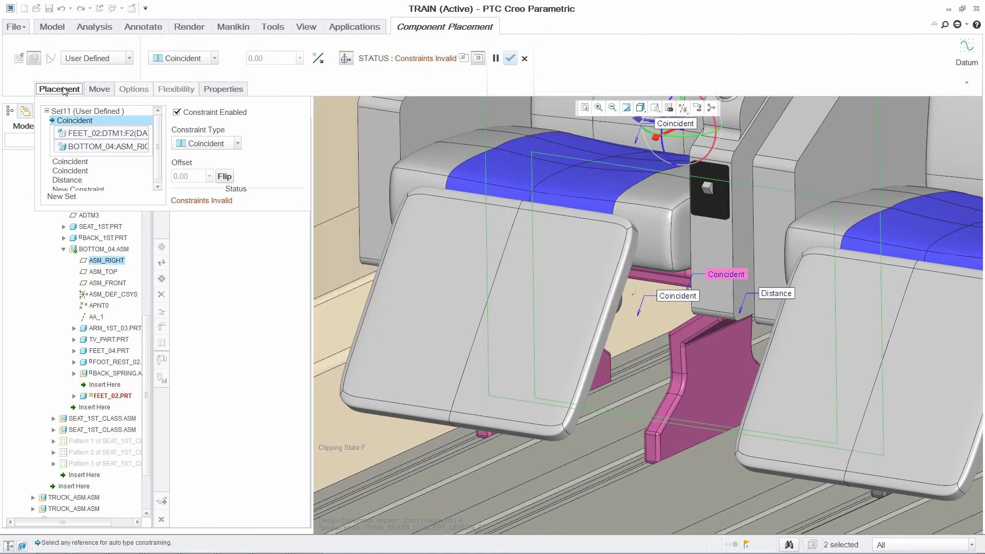
{"action": "left_click", "coordinate": [68, 180]}
{"action": "left_click", "coordinate": [212, 144]}
{"action": "left_click", "coordinate": [214, 164]}
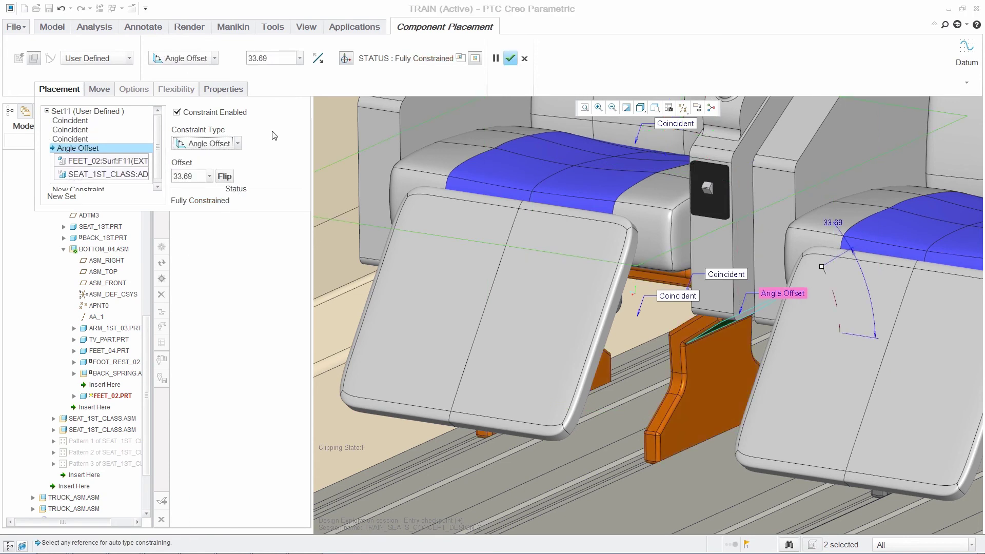
{"action": "left_click", "coordinate": [510, 59]}
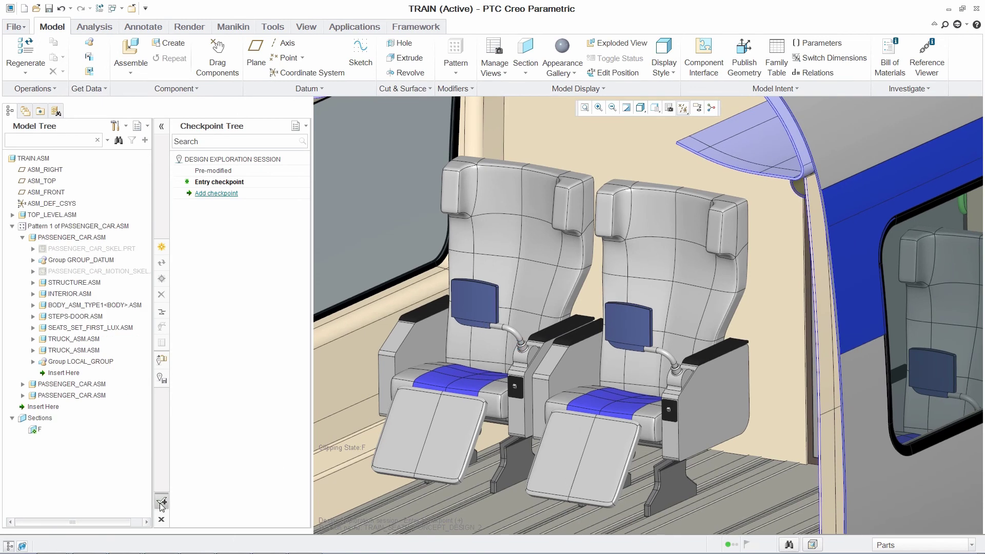
Accept the exploration session, auto check in TRAIN.ASM, and open train_seats_concept_design.tmz.
{"action": "left_click", "coordinate": [161, 502]}
{"action": "left_click", "coordinate": [580, 324]}
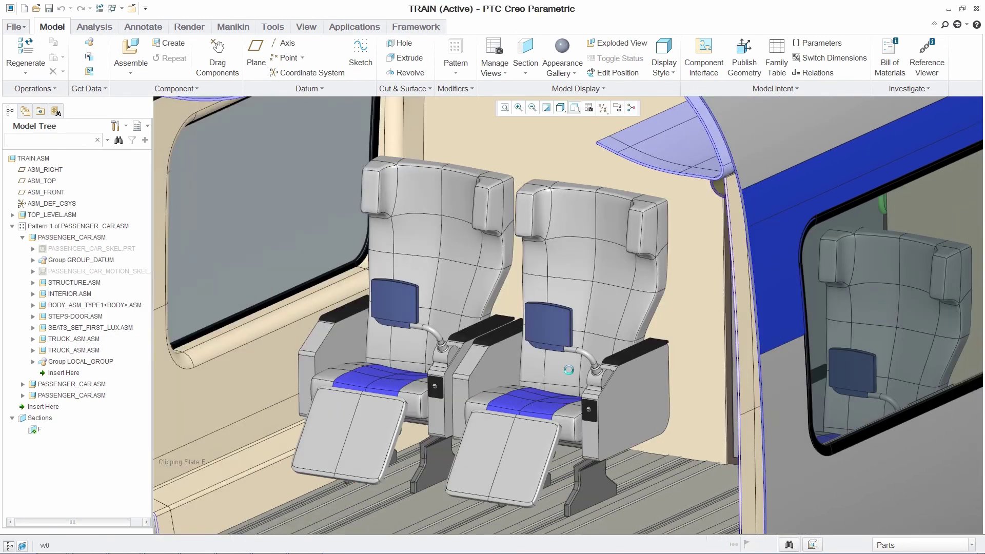
{"action": "right_click", "coordinate": [40, 161]}
{"action": "mouse_move", "coordinate": [154, 320]}
{"action": "left_click", "coordinate": [218, 320]}
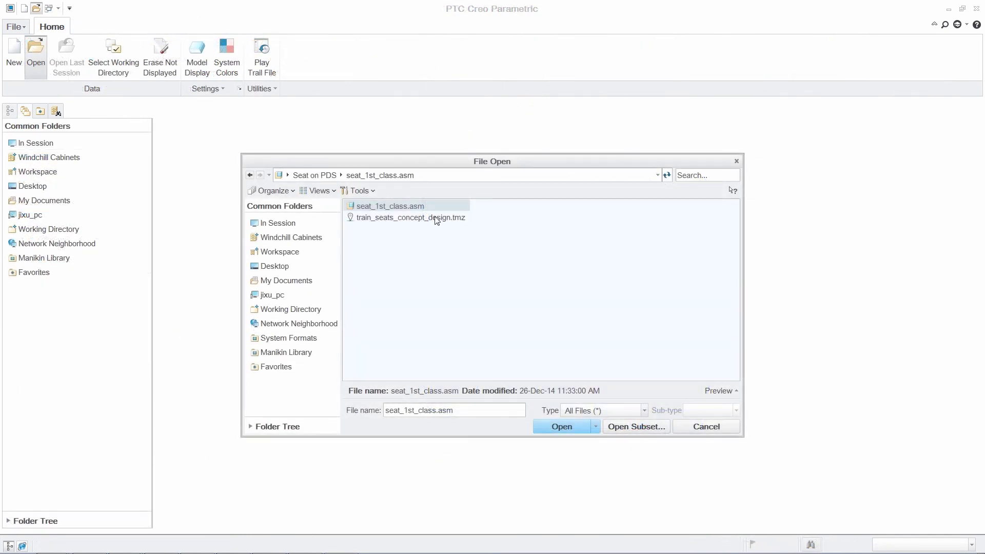
{"action": "left_click", "coordinate": [435, 218]}
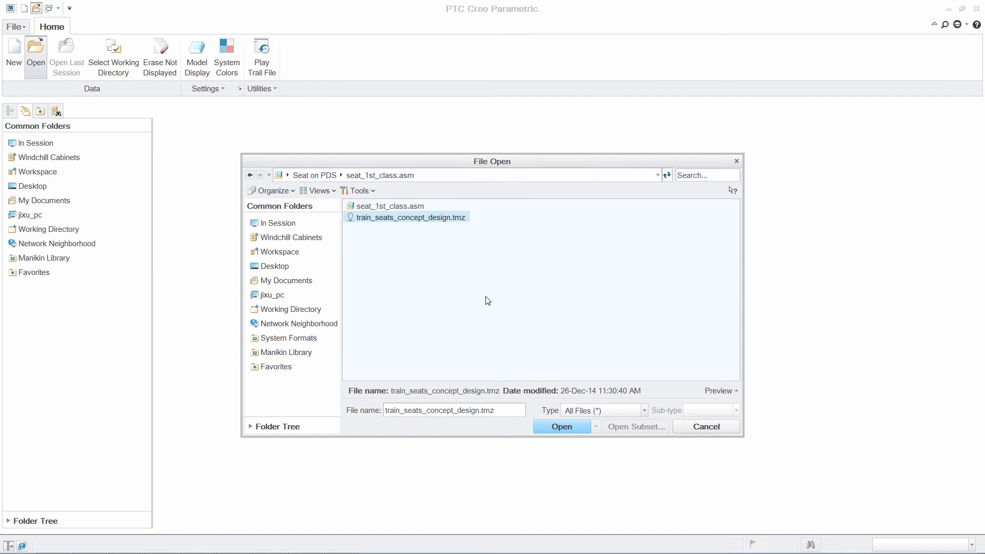
{"action": "left_click", "coordinate": [554, 433]}
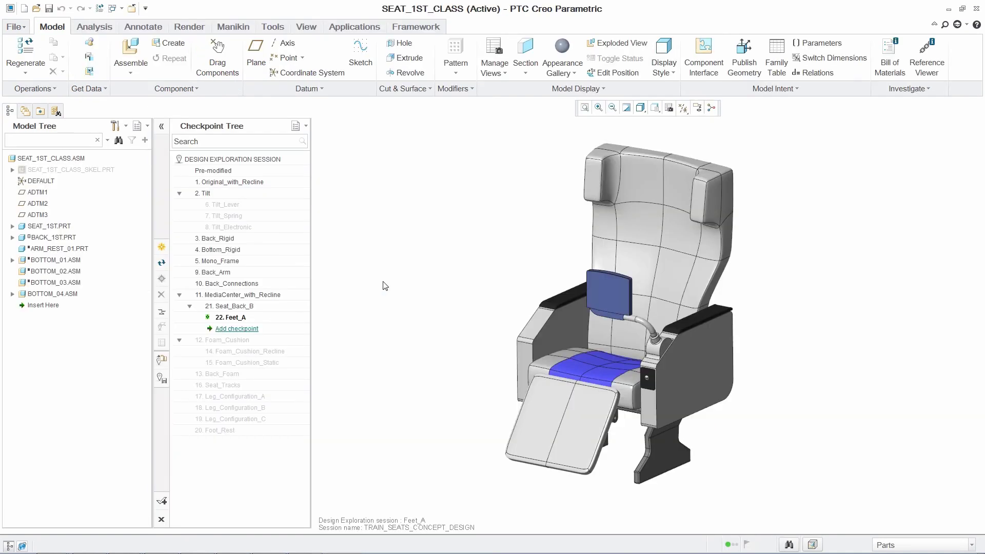
Activate checkpoints Original_with_Recline, Foot_Rest, MediaCenter_with_Recline, Seat_Back_B, then Feet_A in turn.
{"action": "right_click", "coordinate": [245, 184]}
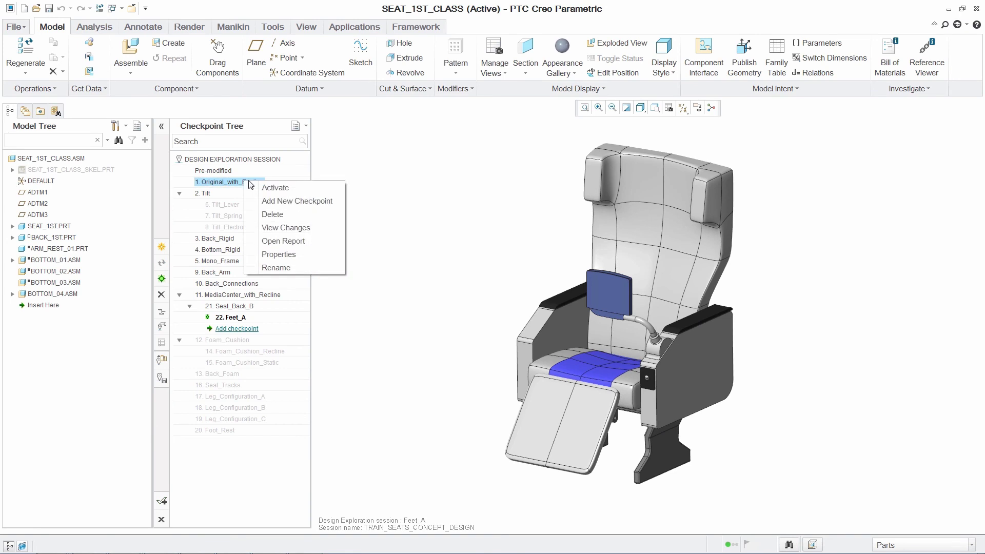
{"action": "left_click", "coordinate": [276, 187]}
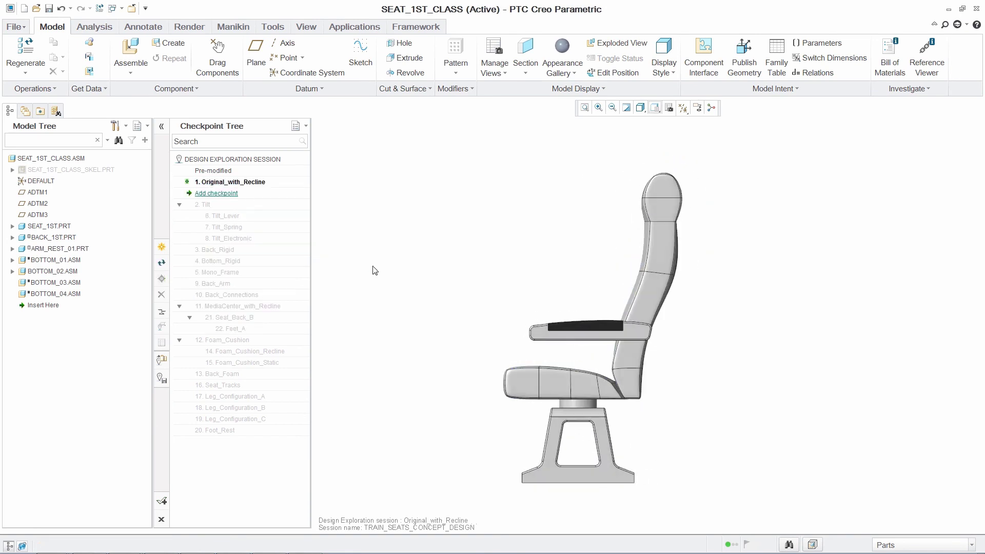
{"action": "right_click", "coordinate": [234, 432]}
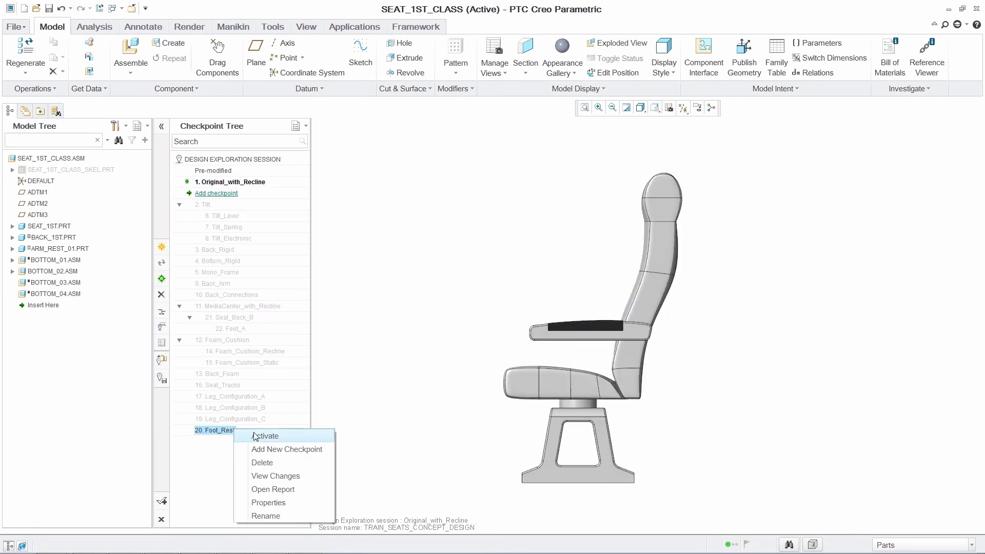
{"action": "left_click", "coordinate": [258, 437]}
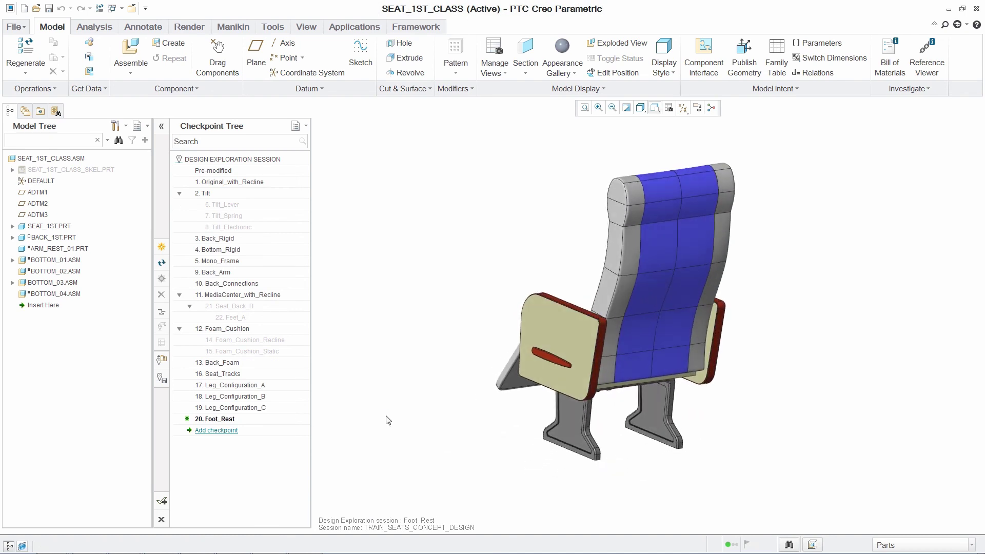
{"action": "right_click", "coordinate": [259, 295]}
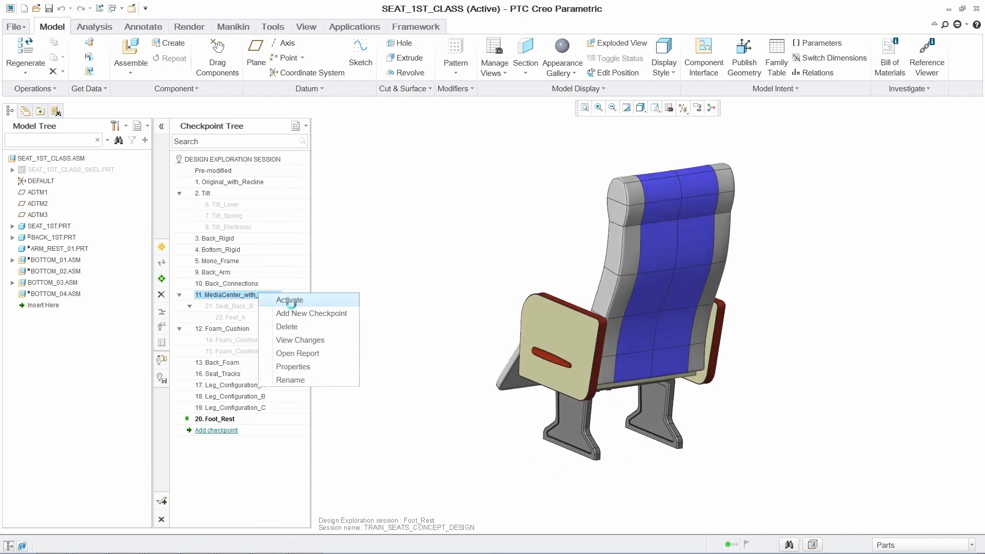
{"action": "left_click", "coordinate": [291, 301]}
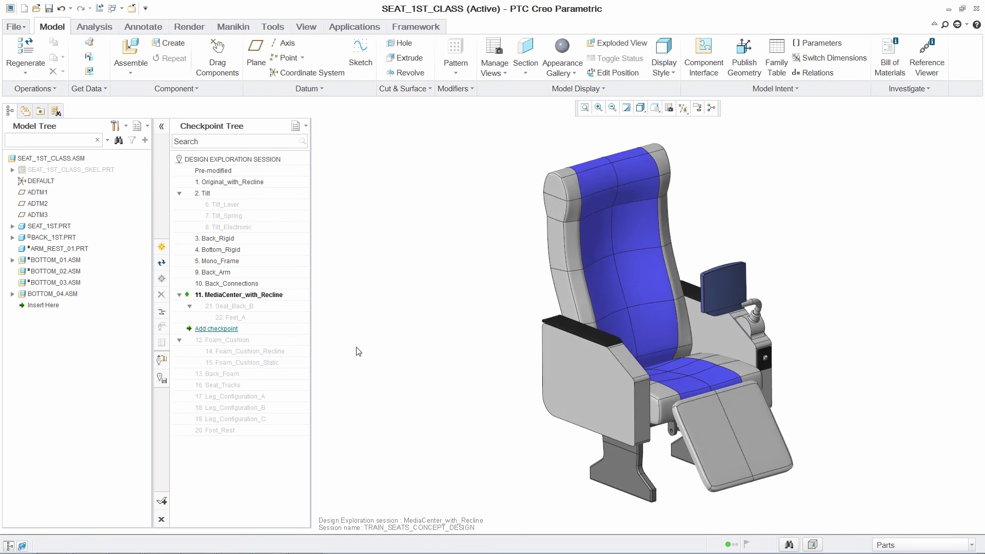
{"action": "right_click", "coordinate": [233, 308]}
{"action": "left_click", "coordinate": [265, 313]}
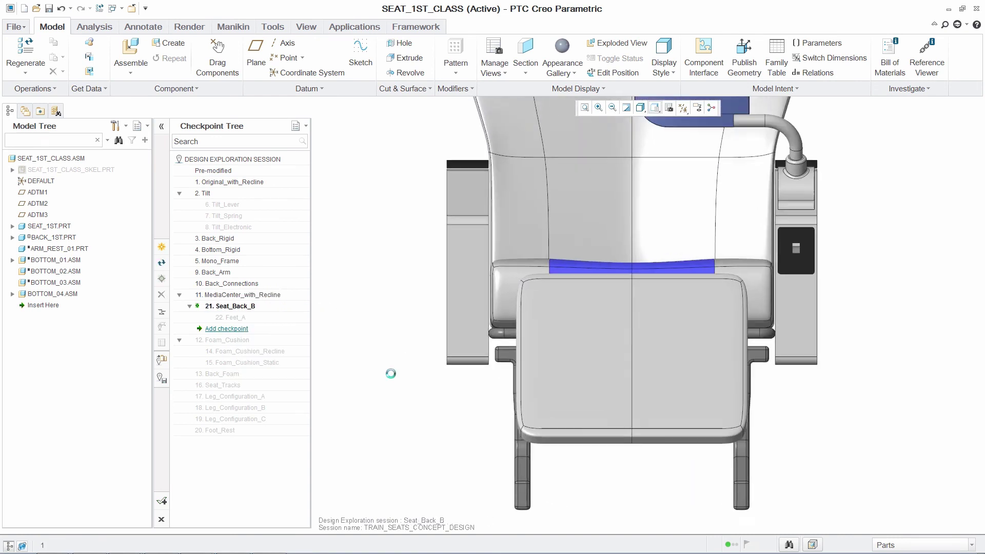
{"action": "right_click", "coordinate": [246, 319]}
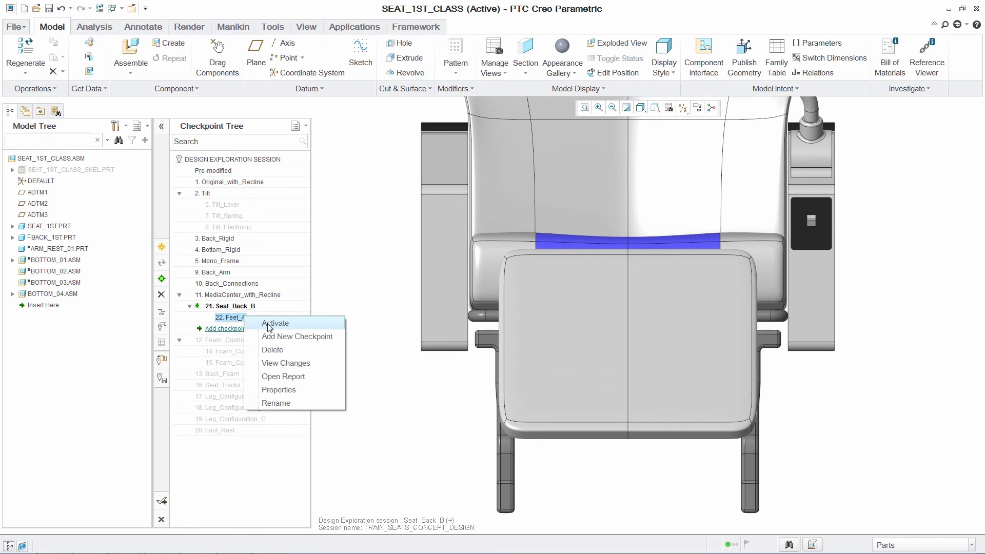
{"action": "left_click", "coordinate": [275, 323]}
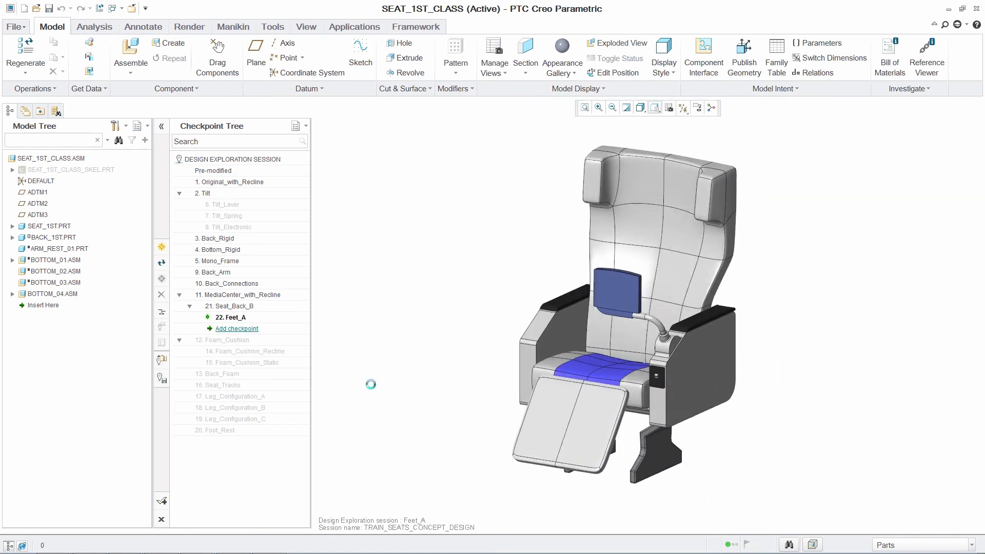